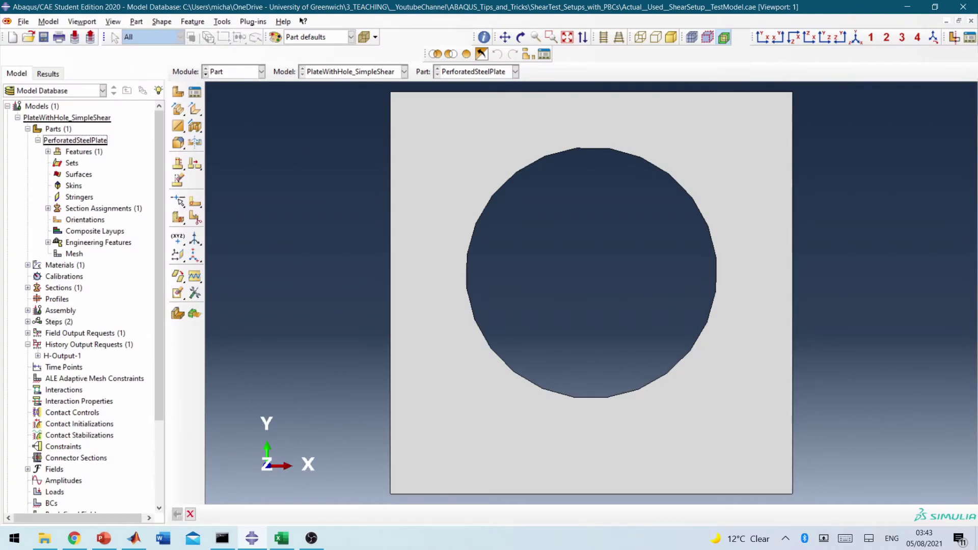
Create a geometry set named cornerNodes from the four outer corner vertices of the perforated plate.
{"action": "scroll", "coordinate": [489, 174], "scroll_direction": "down", "scroll_amount": 2}
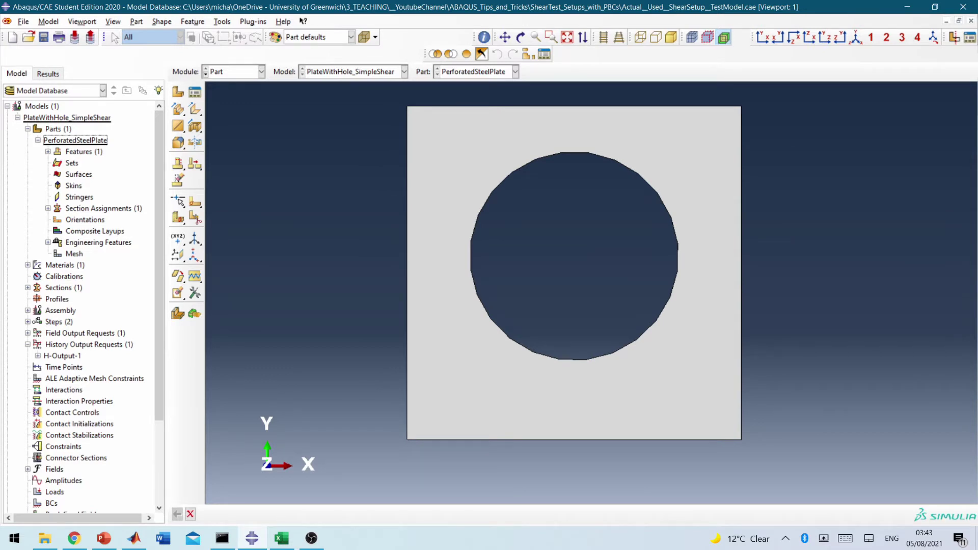
{"action": "double_click", "coordinate": [71, 163]}
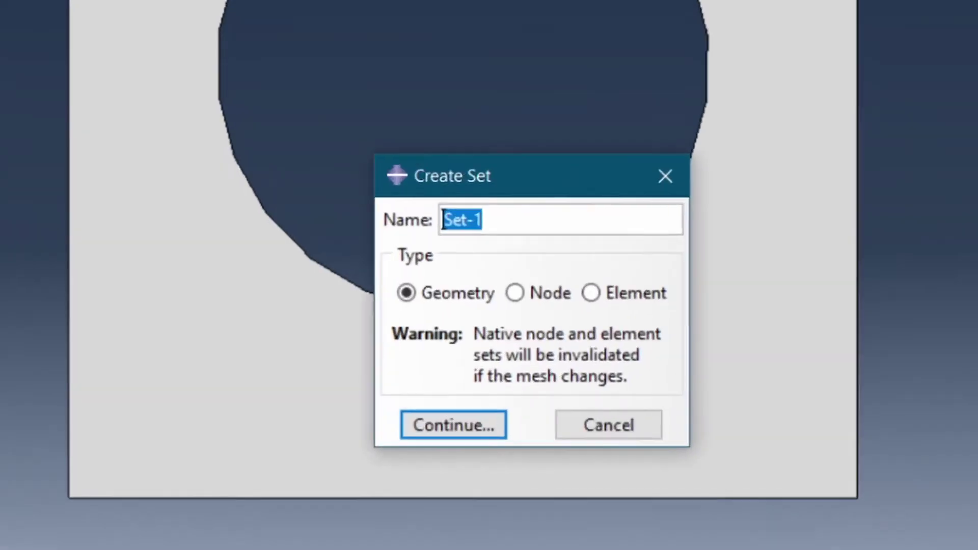
{"action": "type", "text": "cornerNodes"}
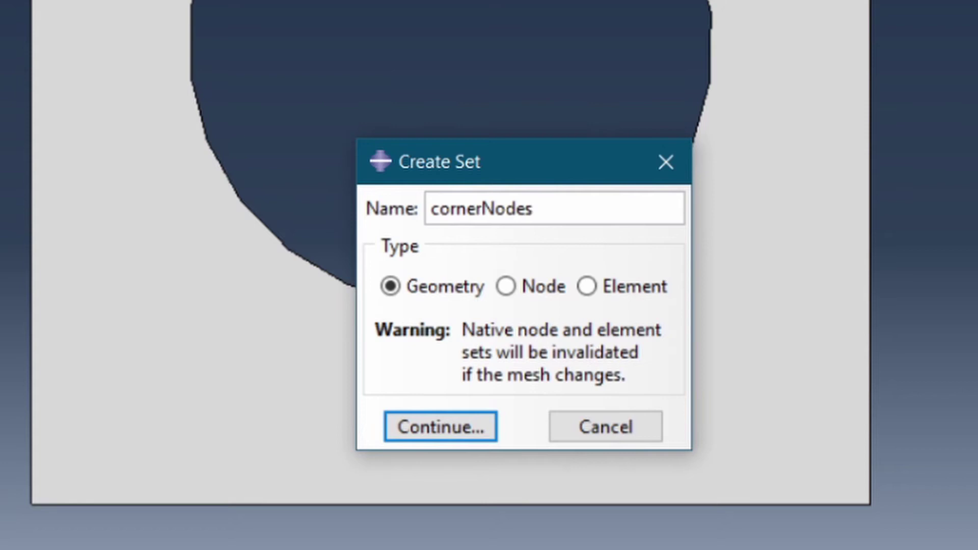
{"action": "key", "text": "Return"}
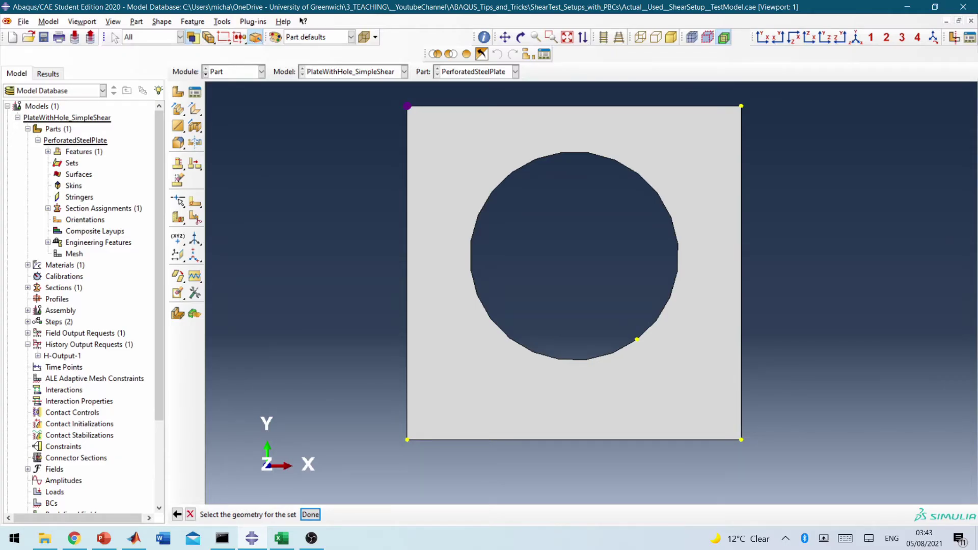
{"action": "left_click", "coordinate": [574, 105]}
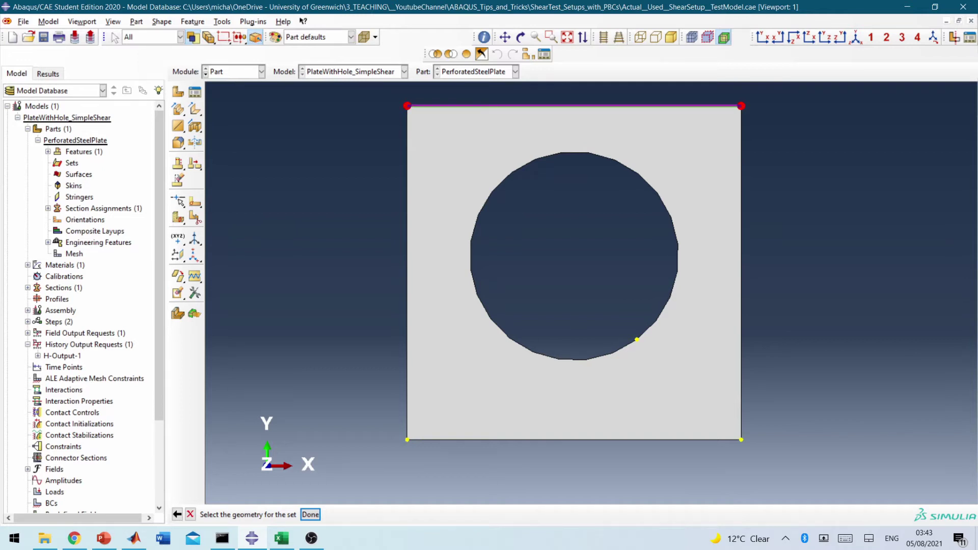
{"action": "left_click", "coordinate": [741, 440], "text": "shift"}
{"action": "left_click", "coordinate": [407, 439], "text": "shift"}
{"action": "middle_click", "coordinate": [636, 339]}
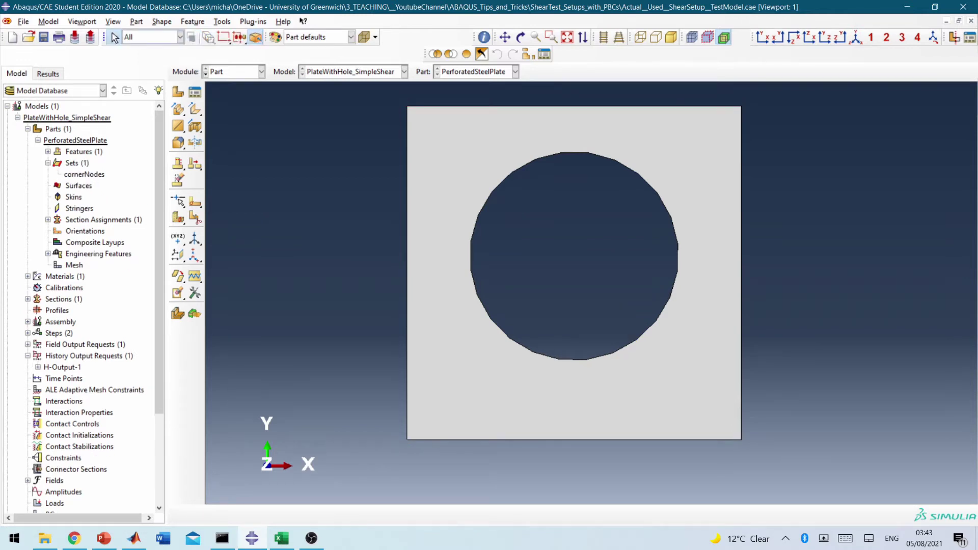
Create a history output request named CNHO for loadingStep.
{"action": "double_click", "coordinate": [87, 356]}
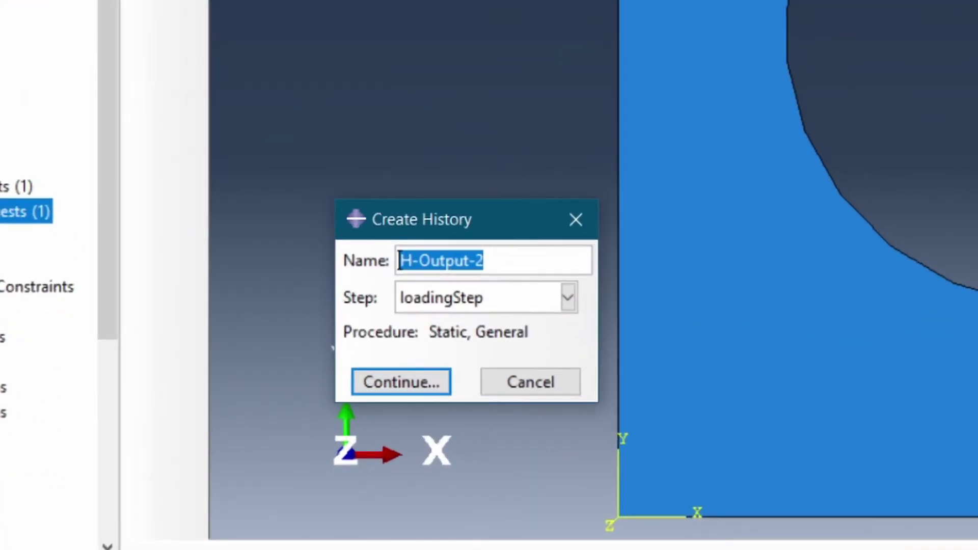
{"action": "type", "text": "H"}
{"action": "key", "text": "BackSpace"}
{"action": "type", "text": "CNHi"}
{"action": "key", "text": "BackSpace"}
{"action": "type", "text": "O"}
{"action": "key", "text": "Return"}
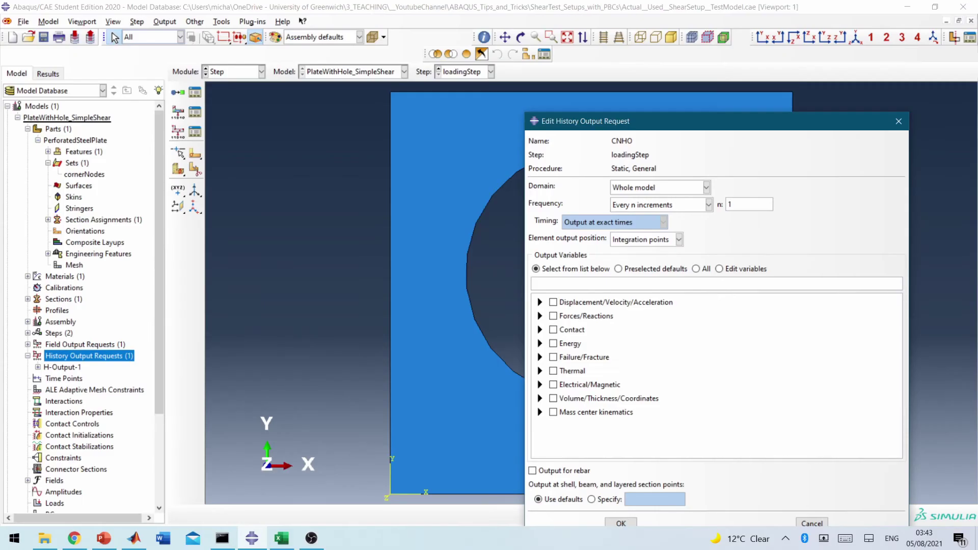
Set the CNHO request's domain to the set PerforatedSteelPlate-1.cornerNodes.
{"action": "left_click", "coordinate": [706, 188]}
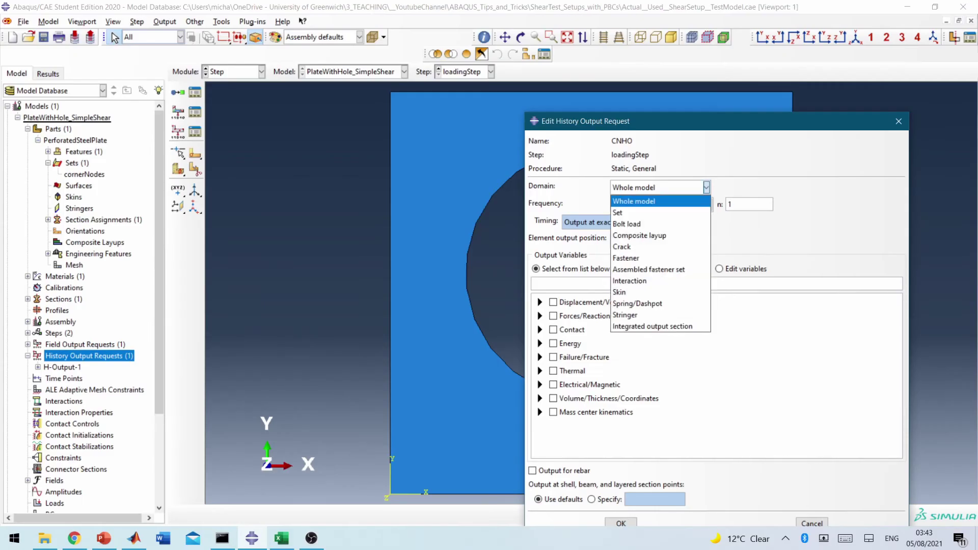
{"action": "left_click", "coordinate": [659, 212]}
{"action": "left_click", "coordinate": [901, 187]}
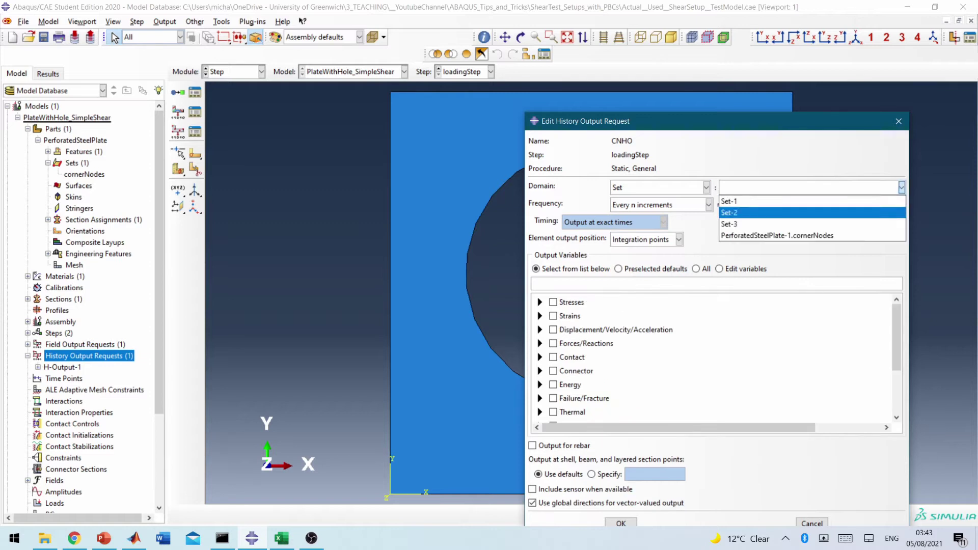
{"action": "left_click", "coordinate": [777, 236]}
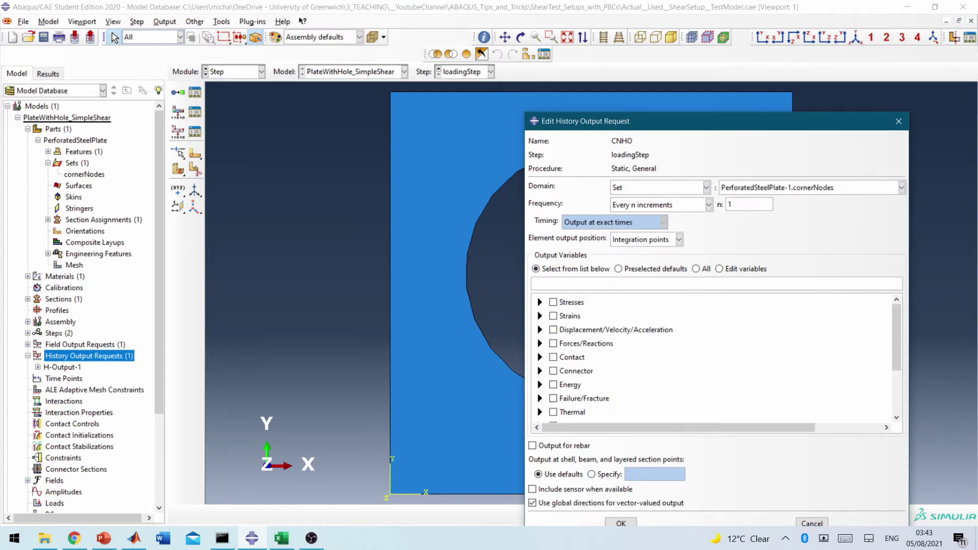
Specify RF1, RF2, U1, U2, COOR1, COOR2 as the CNHO output variables and accept the request.
{"action": "left_click", "coordinate": [533, 283]}
{"action": "type", "text": "RF1,"}
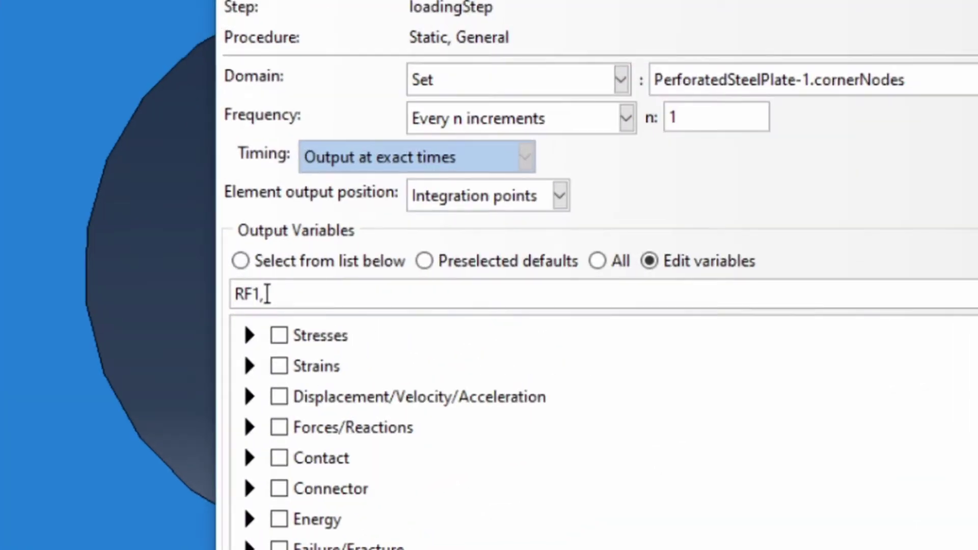
{"action": "type", "text": " RF2, U1, U2, COO"}
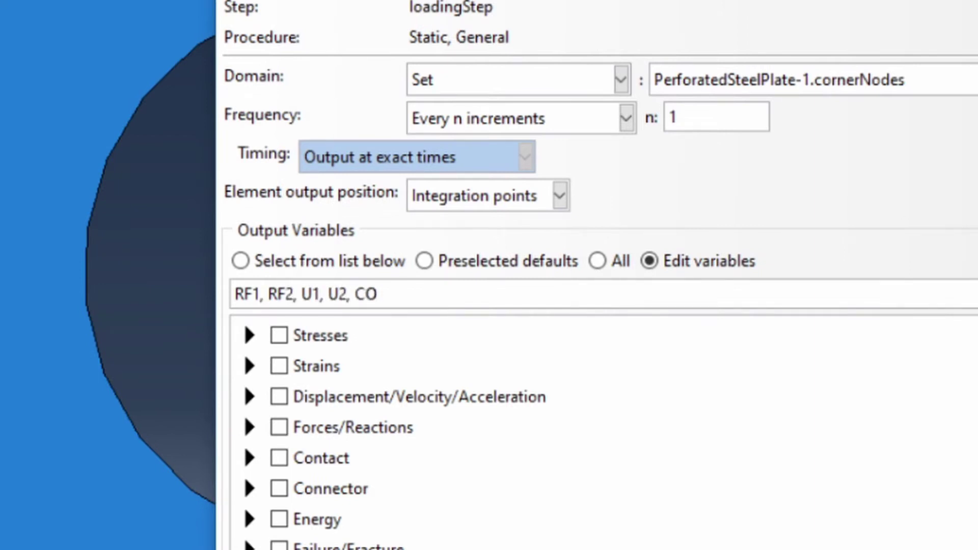
{"action": "type", "text": "R1, COOR2"}
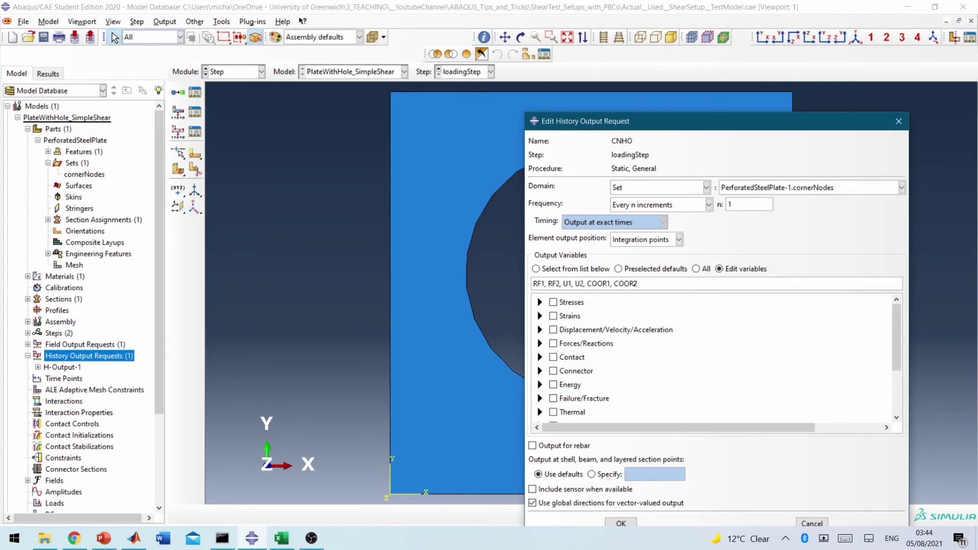
{"action": "key", "text": "Return"}
Create a mechanical Displacement/Rotation boundary condition named BackFixed in the Initial step.
{"action": "scroll", "coordinate": [81, 306], "scroll_direction": "up", "scroll_amount": 4}
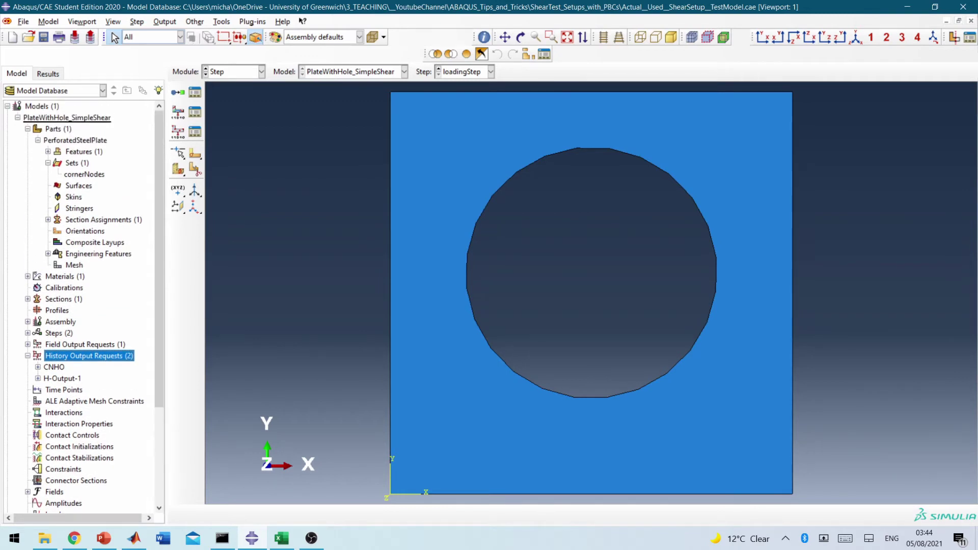
{"action": "left_click", "coordinate": [27, 128]}
{"action": "double_click", "coordinate": [51, 390]}
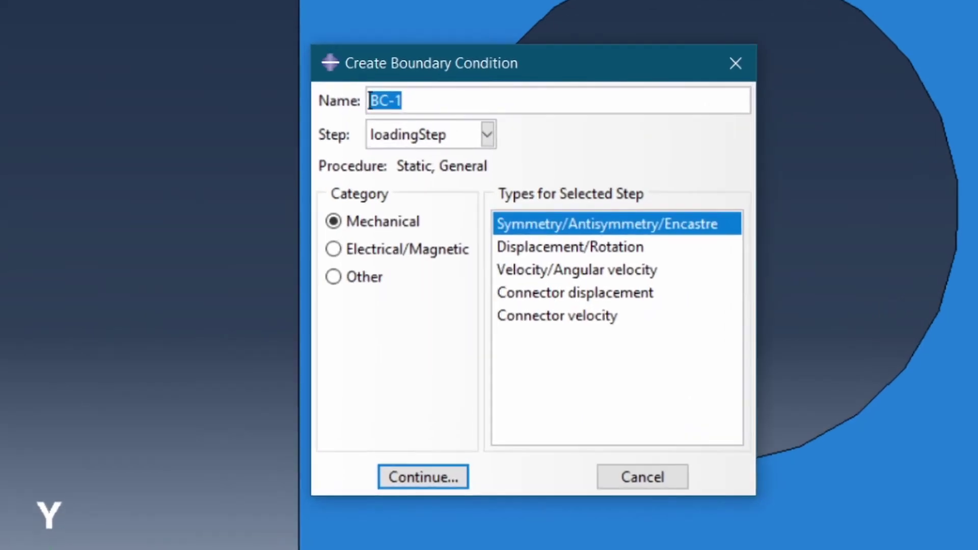
{"action": "type", "text": "x"}
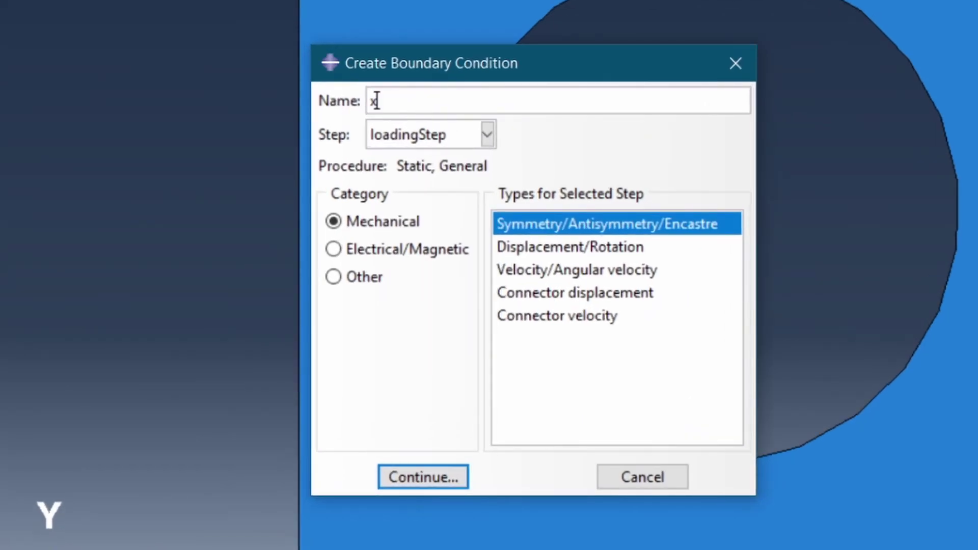
{"action": "key", "text": "BackSpace"}
{"action": "type", "text": "BackFixed"}
{"action": "left_click", "coordinate": [487, 135]}
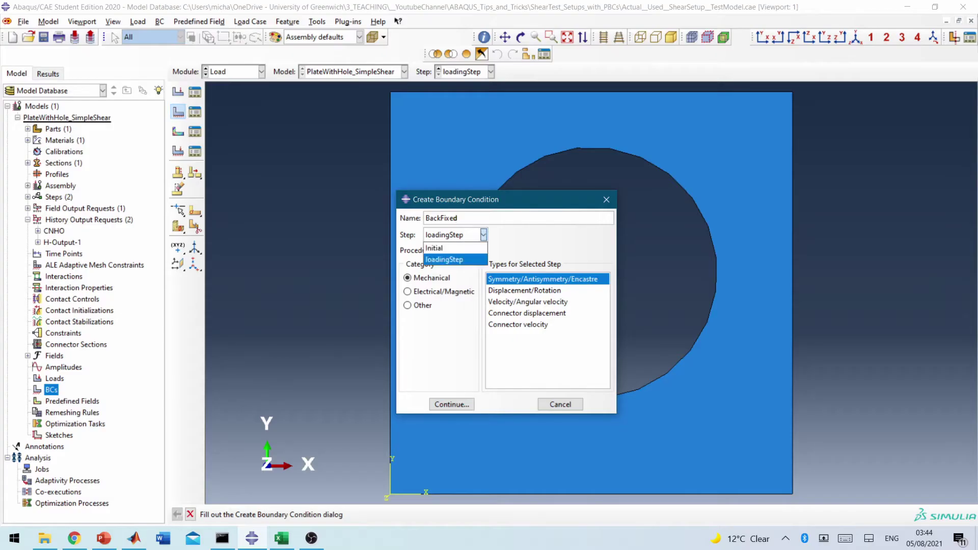
{"action": "left_click", "coordinate": [434, 248]}
{"action": "left_click", "coordinate": [525, 290]}
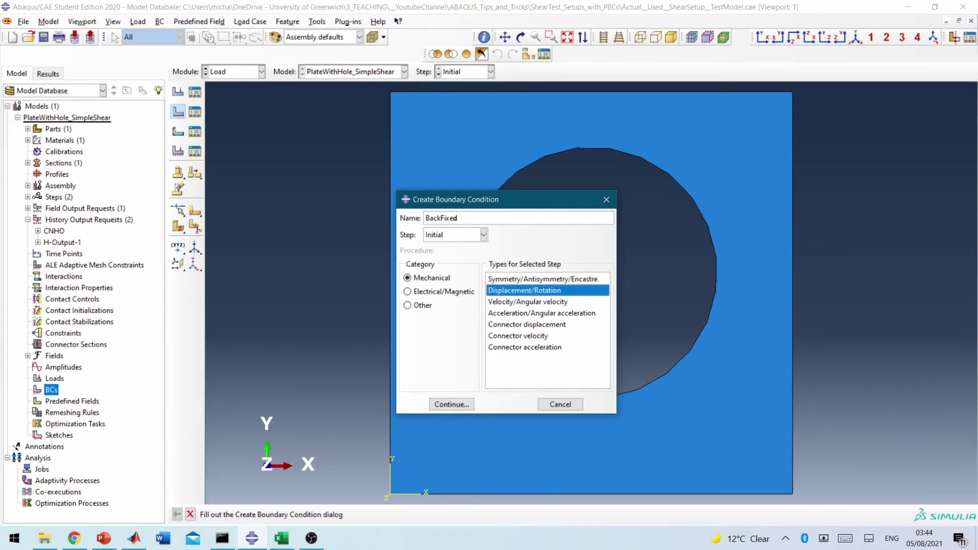
{"action": "left_click", "coordinate": [451, 404]}
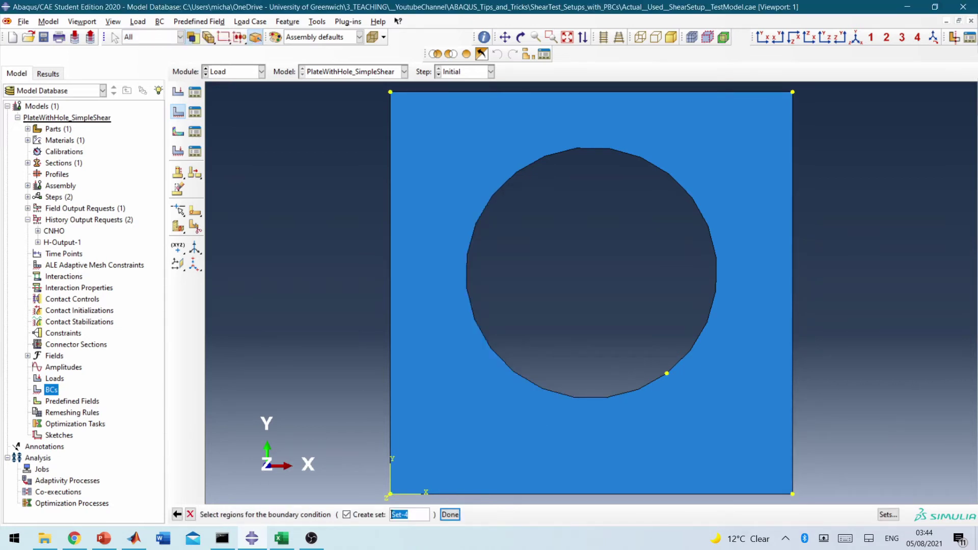
Apply BackFixed to the plate's two left corners without creating a set, constraining U1 and U2.
{"action": "left_click", "coordinate": [391, 92]}
{"action": "left_click", "coordinate": [390, 494], "text": "shift"}
{"action": "left_click", "coordinate": [346, 515]}
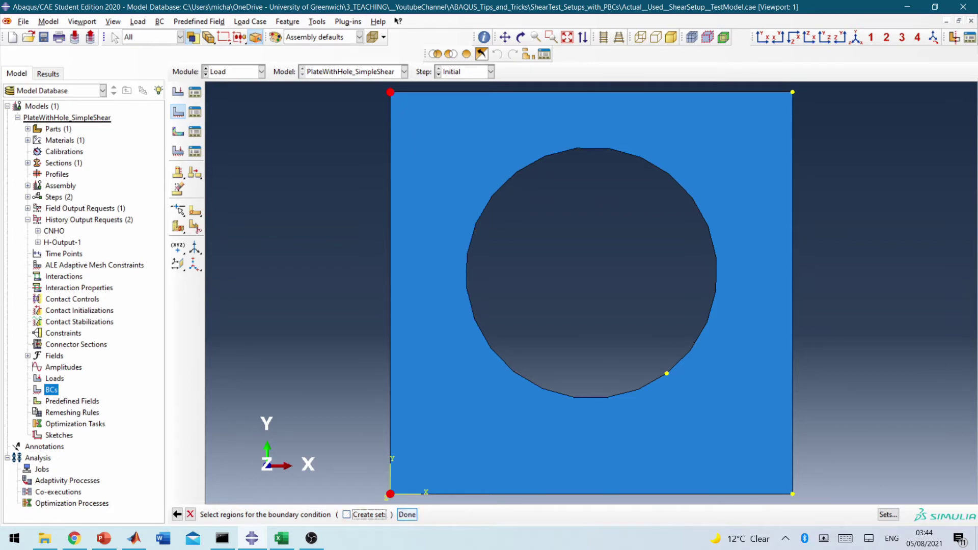
{"action": "left_click", "coordinate": [407, 514]}
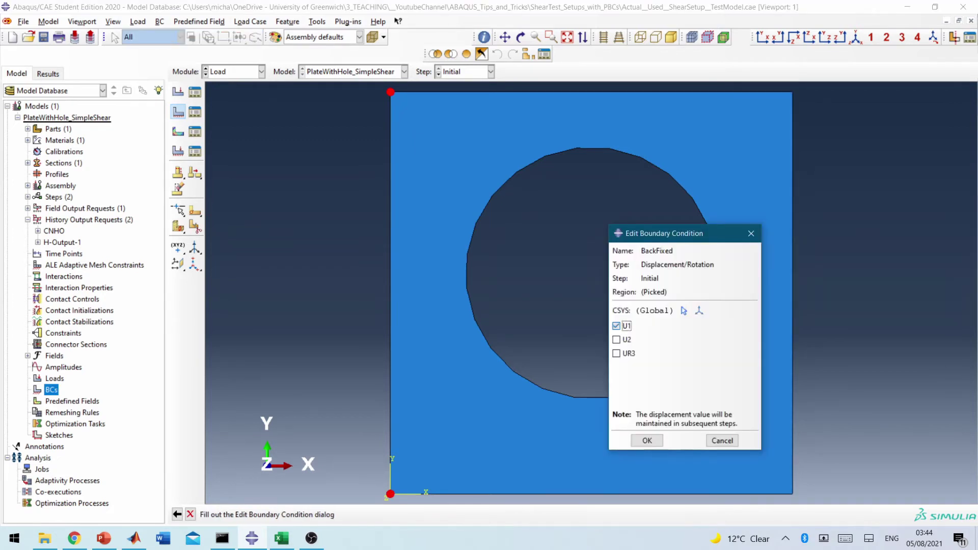
{"action": "left_click", "coordinate": [625, 326]}
{"action": "left_click", "coordinate": [625, 339]}
{"action": "left_click", "coordinate": [647, 441]}
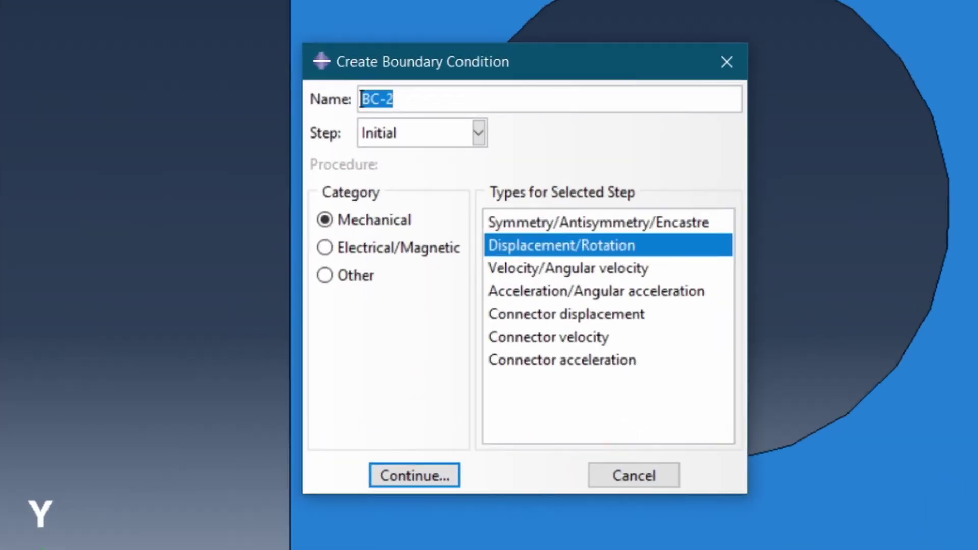
Create a Displacement/Rotation boundary condition named FrontR in the Initial step, constraining U1 at the plate's two right corners.
{"action": "type", "text": "FrontR"}
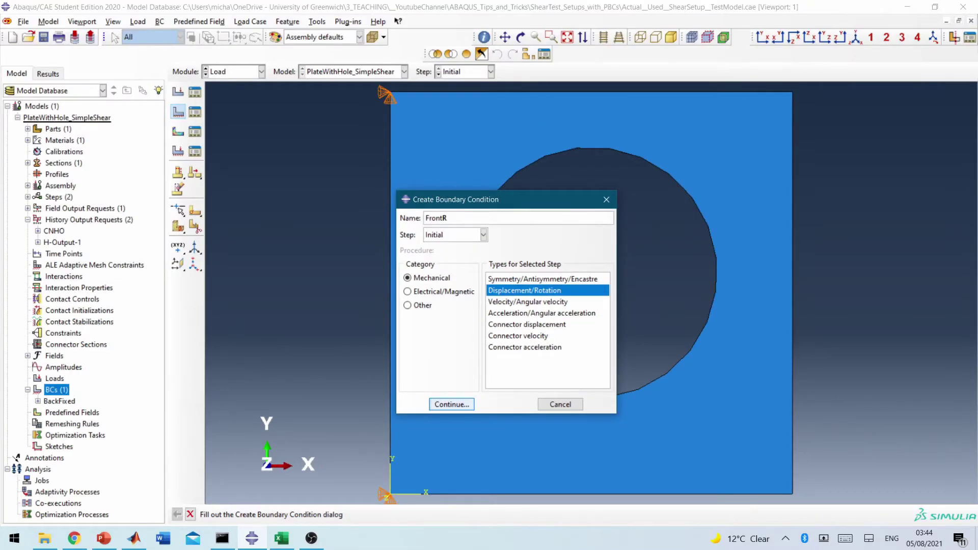
{"action": "key", "text": "Return"}
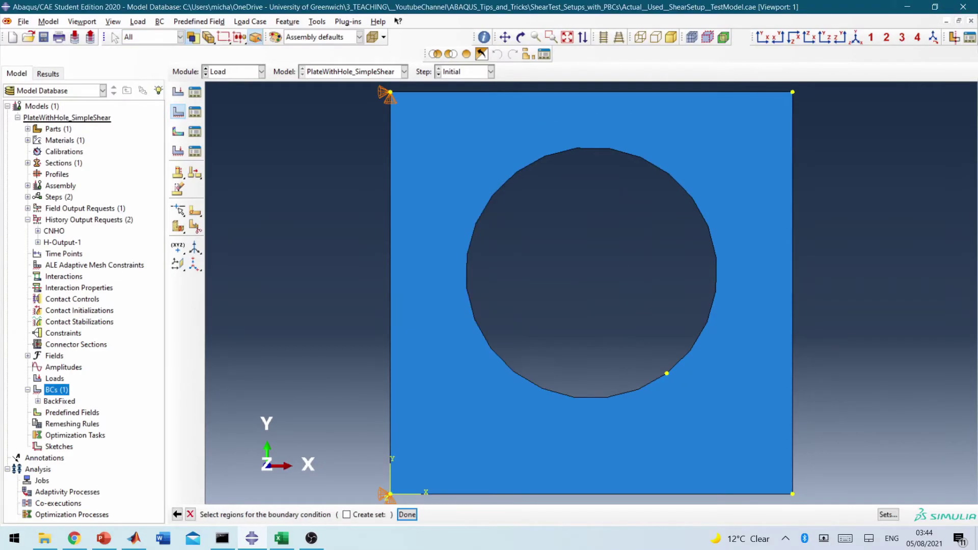
{"action": "left_click", "coordinate": [792, 91]}
{"action": "left_click", "coordinate": [793, 493], "text": "shift"}
{"action": "left_click", "coordinate": [407, 515]}
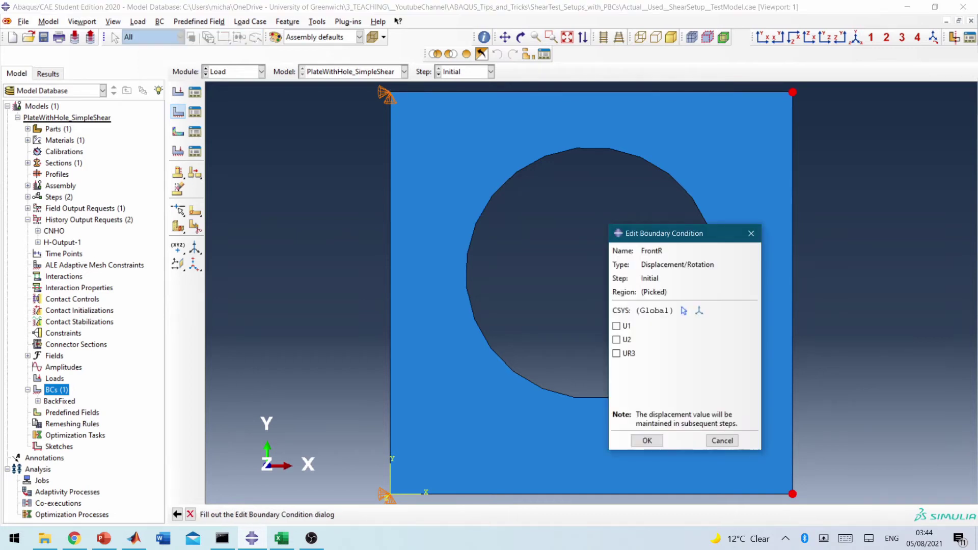
{"action": "left_click", "coordinate": [617, 326]}
{"action": "left_click", "coordinate": [647, 441]}
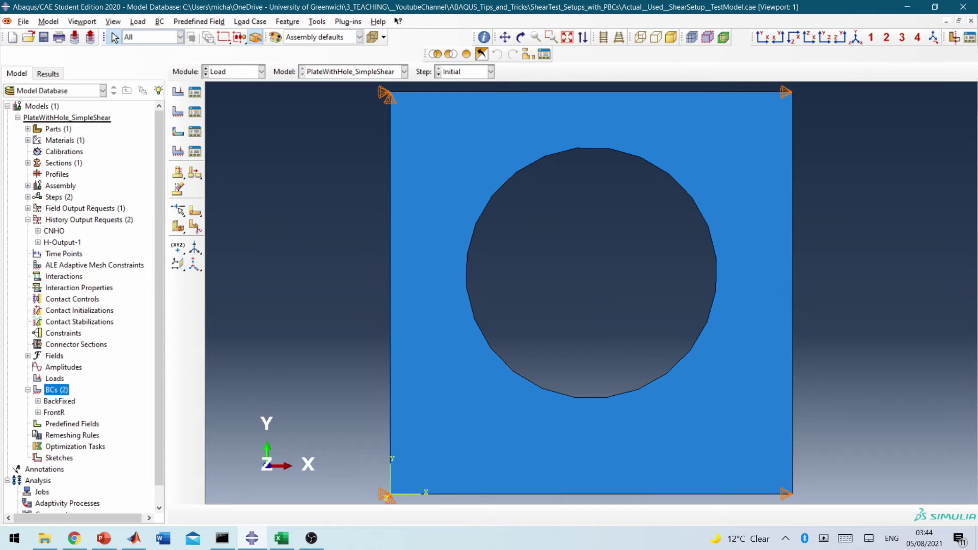
Create a Displacement/Rotation boundary condition named YDisp in loadingStep.
{"action": "double_click", "coordinate": [55, 390]}
{"action": "type", "text": "YDisp"}
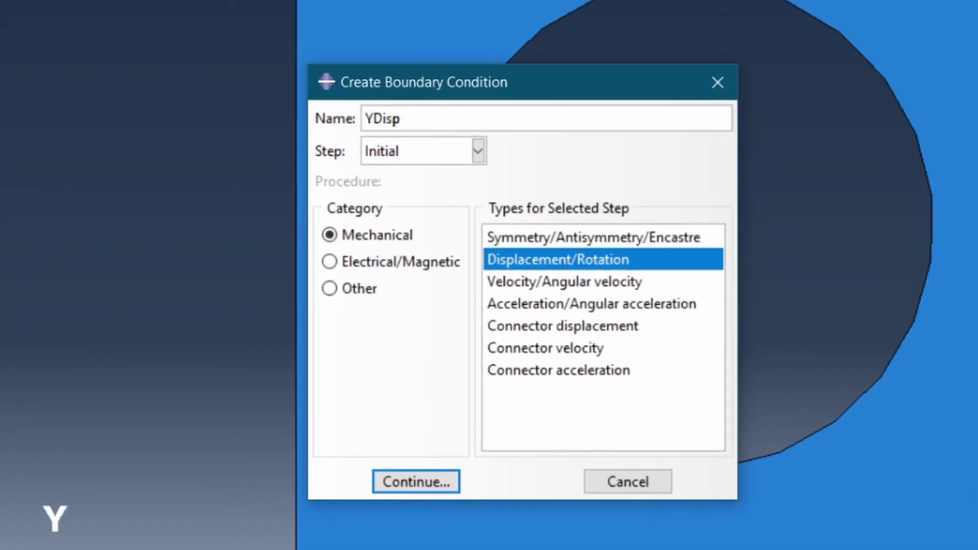
{"action": "left_click", "coordinate": [477, 151]}
{"action": "left_click", "coordinate": [404, 199]}
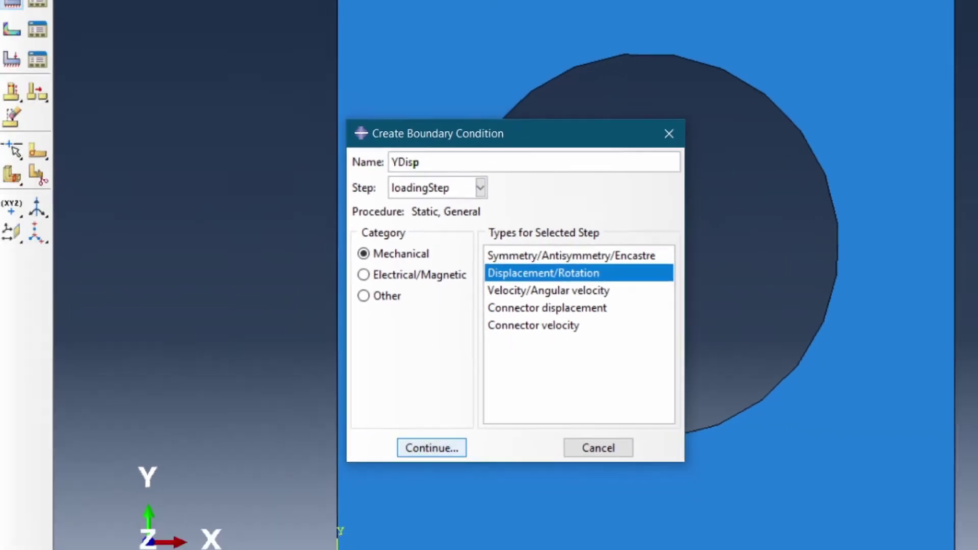
{"action": "left_click", "coordinate": [417, 482]}
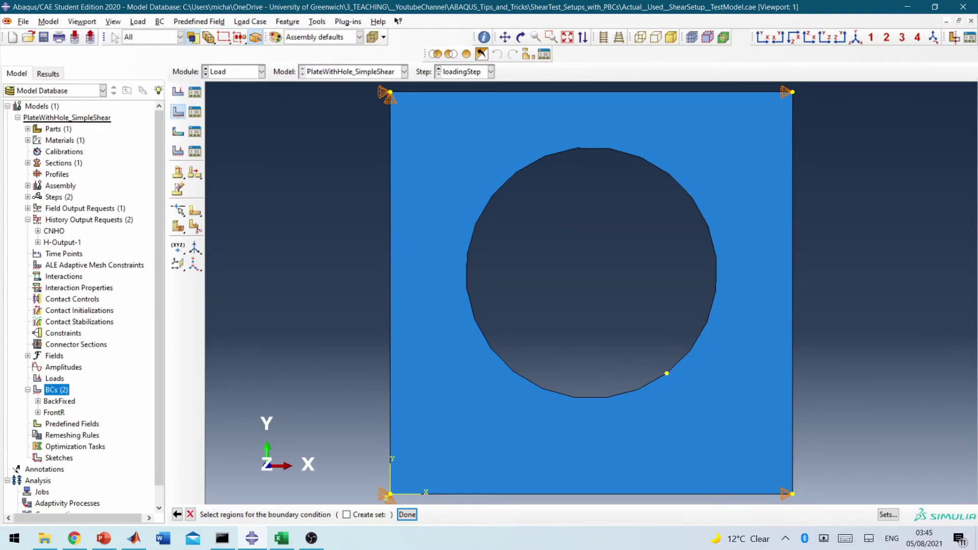
Apply YDisp to the plate's lower-right corner with a U2 displacement of 20.
{"action": "left_click", "coordinate": [792, 493]}
{"action": "left_click", "coordinate": [407, 515]}
{"action": "left_click", "coordinate": [616, 361]}
{"action": "type", "text": "20"}
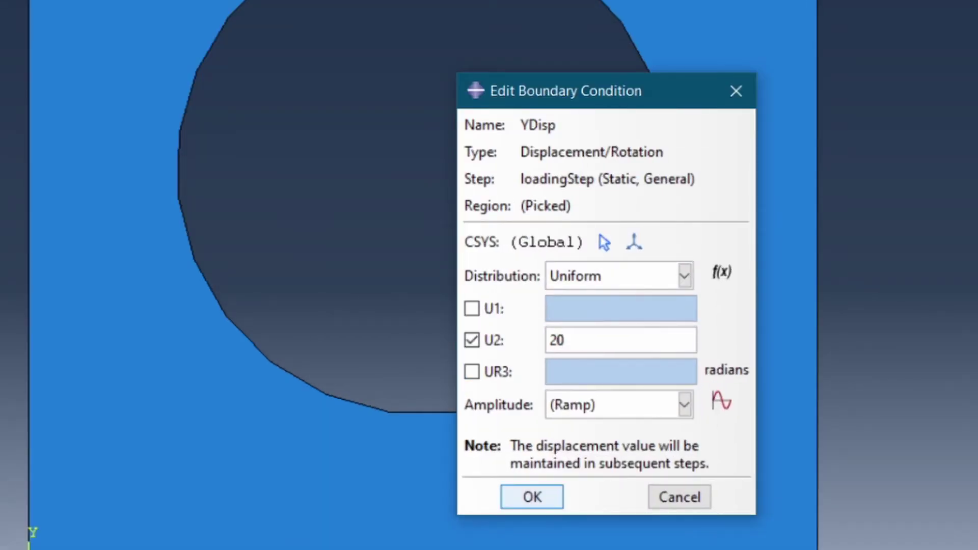
{"action": "left_click", "coordinate": [532, 496]}
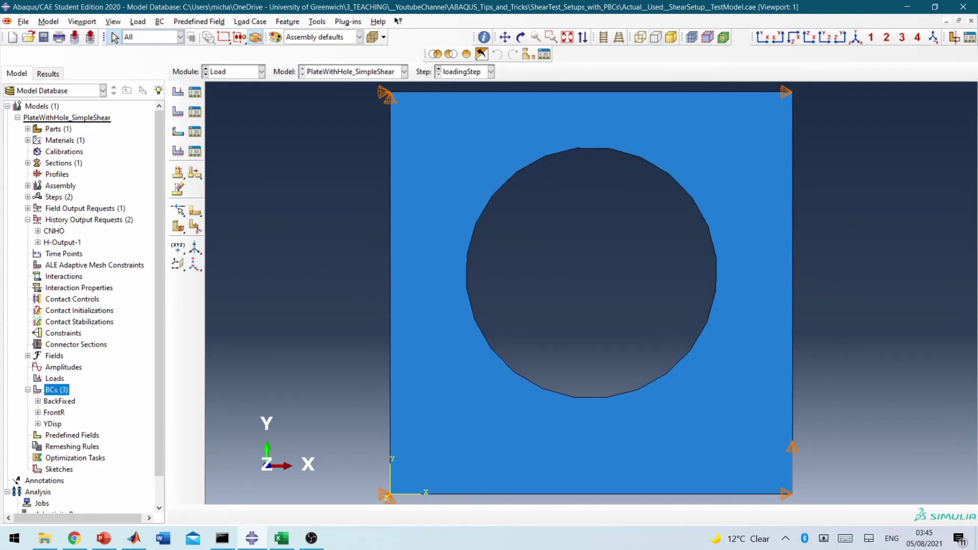
Show the mesh on the plate and create a full analysis job named SimpleShear_Case for the PlateWithHole_SimpleShear model.
{"action": "left_click", "coordinate": [692, 36]}
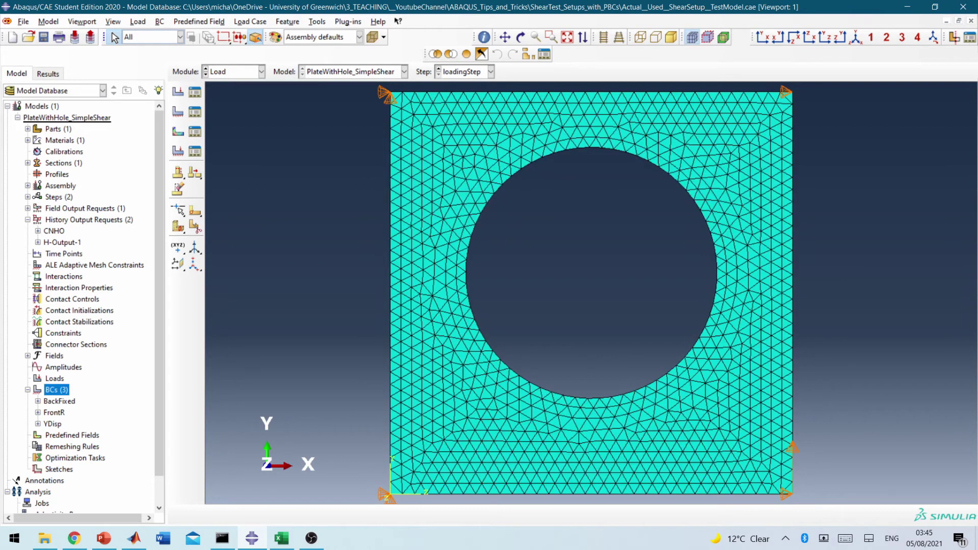
{"action": "scroll", "coordinate": [280, 360], "scroll_direction": "down", "scroll_amount": 1}
{"action": "scroll", "coordinate": [82, 305], "scroll_direction": "down", "scroll_amount": 3}
{"action": "double_click", "coordinate": [42, 473]}
{"action": "type", "text": "PureShear"}
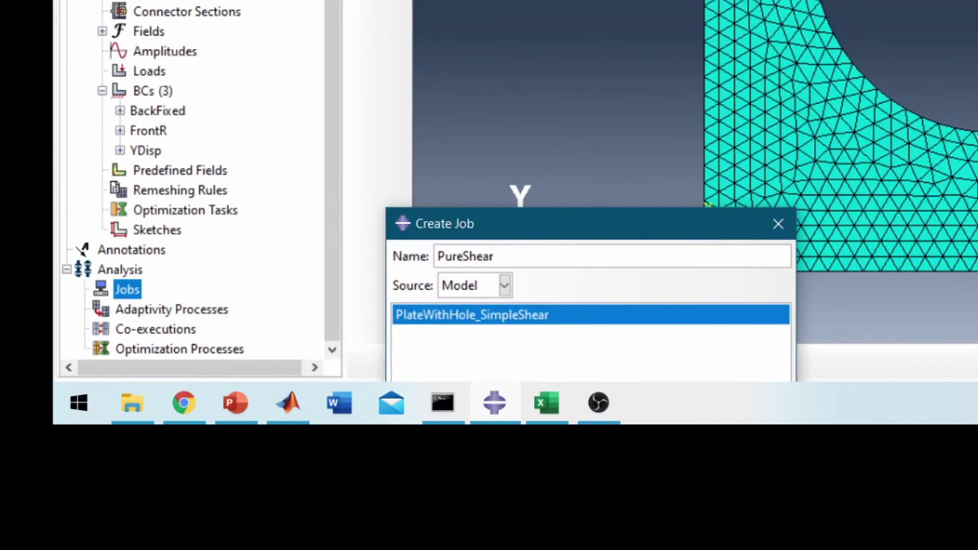
{"action": "type", "text": "_Case"}
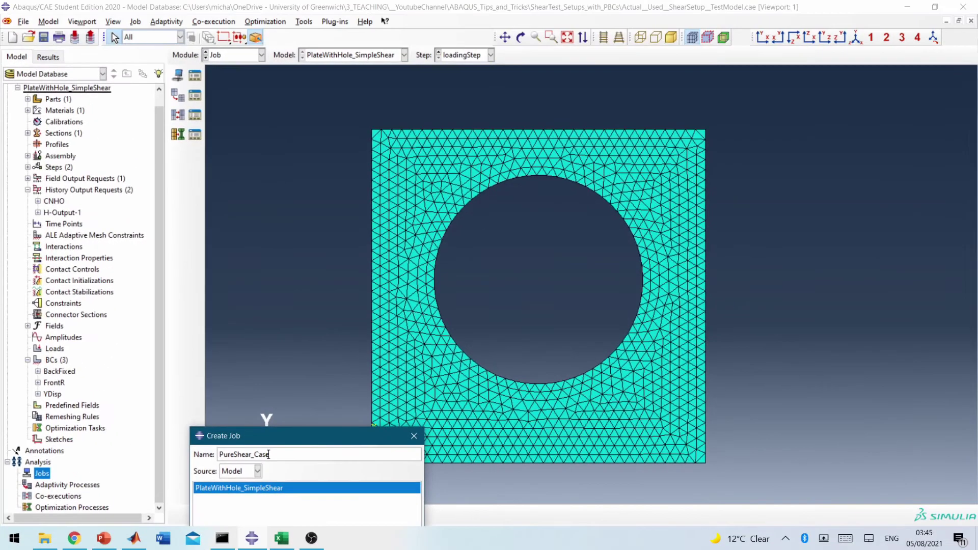
{"action": "left_click_drag", "start_coordinate": [328, 373], "coordinate": [308, 373]}
{"action": "type", "text": "Simple"}
{"action": "left_click_drag", "start_coordinate": [255, 436], "coordinate": [239, 270]}
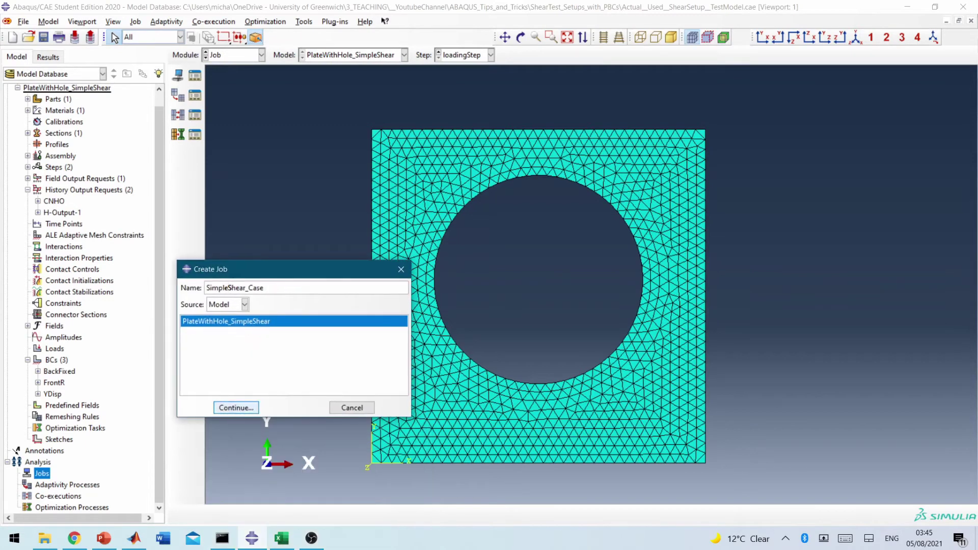
{"action": "left_click", "coordinate": [235, 407]}
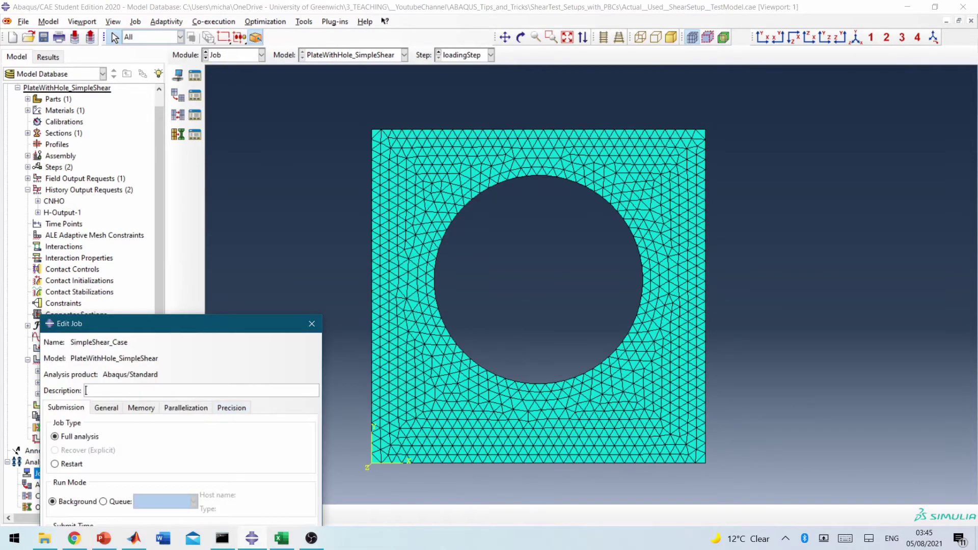
{"action": "left_click_drag", "start_coordinate": [178, 323], "coordinate": [209, 201]}
{"action": "left_click", "coordinate": [137, 485]}
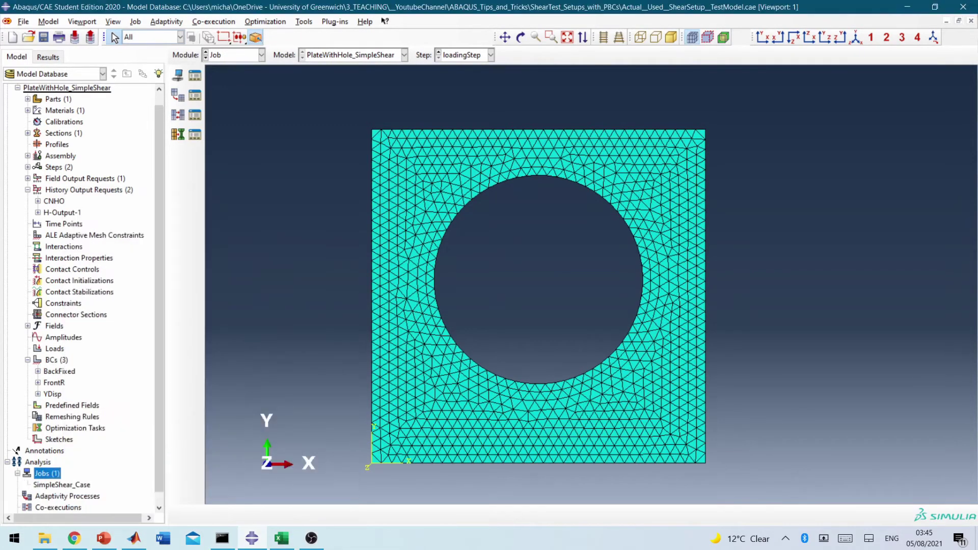
Copy the PlateWithHole_SimpleShear model to a new model named PlateWithHole_PureShear.
{"action": "scroll", "coordinate": [81, 298], "scroll_direction": "up", "scroll_amount": 2}
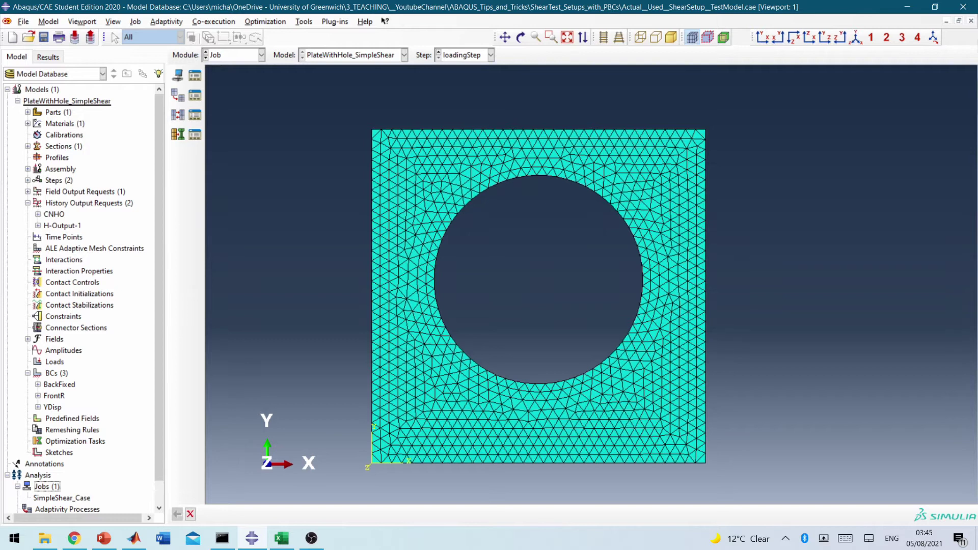
{"action": "left_click", "coordinate": [17, 101]}
{"action": "right_click", "coordinate": [37, 99]}
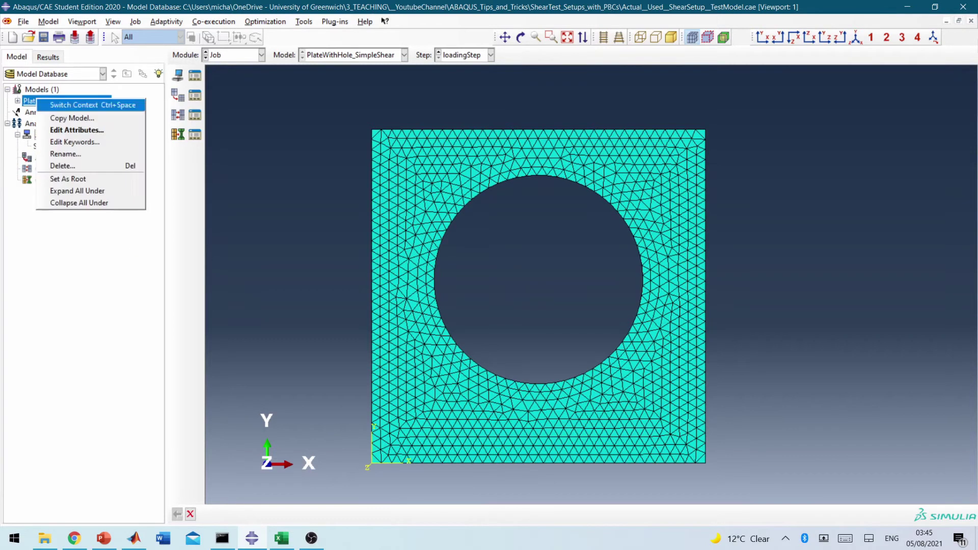
{"action": "left_click", "coordinate": [71, 117]}
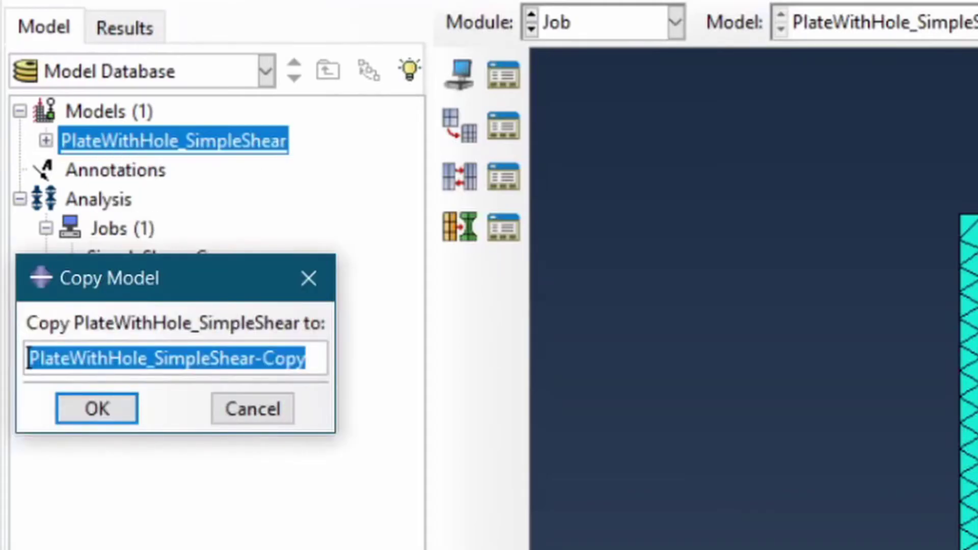
{"action": "left_click", "coordinate": [148, 356]}
{"action": "left_click_drag", "start_coordinate": [154, 358], "coordinate": [209, 358]}
{"action": "type", "text": "Pure"}
{"action": "left_click_drag", "start_coordinate": [237, 358], "coordinate": [289, 358]}
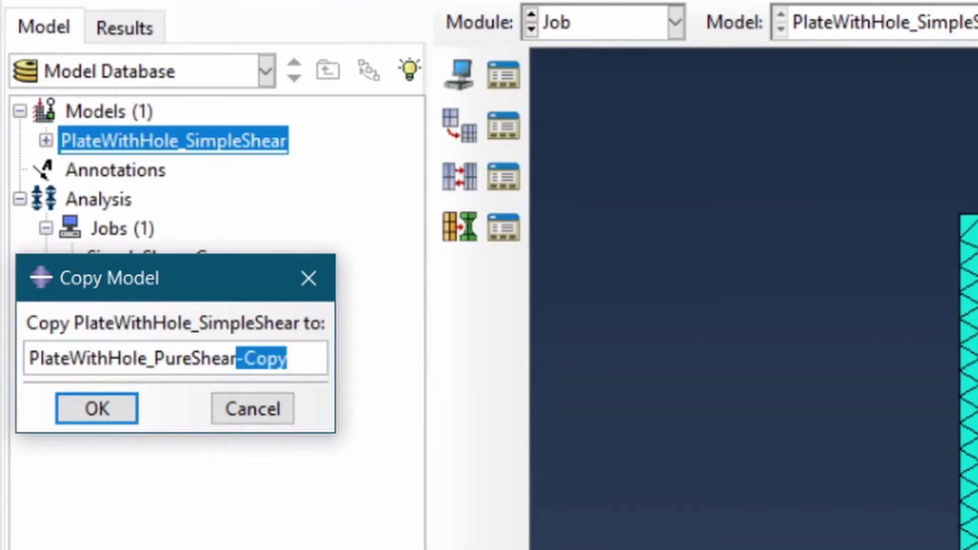
{"action": "key", "text": "BackSpace"}
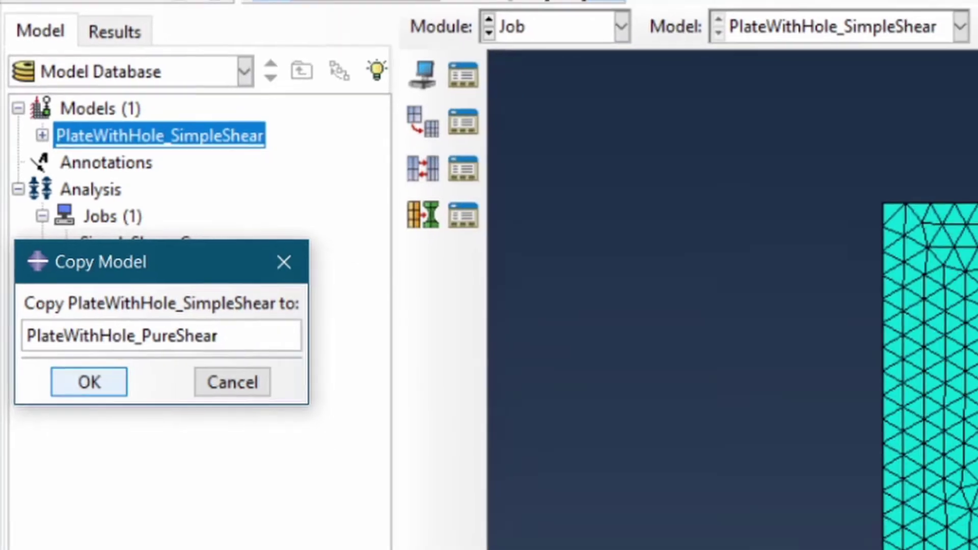
{"action": "key", "text": "Return"}
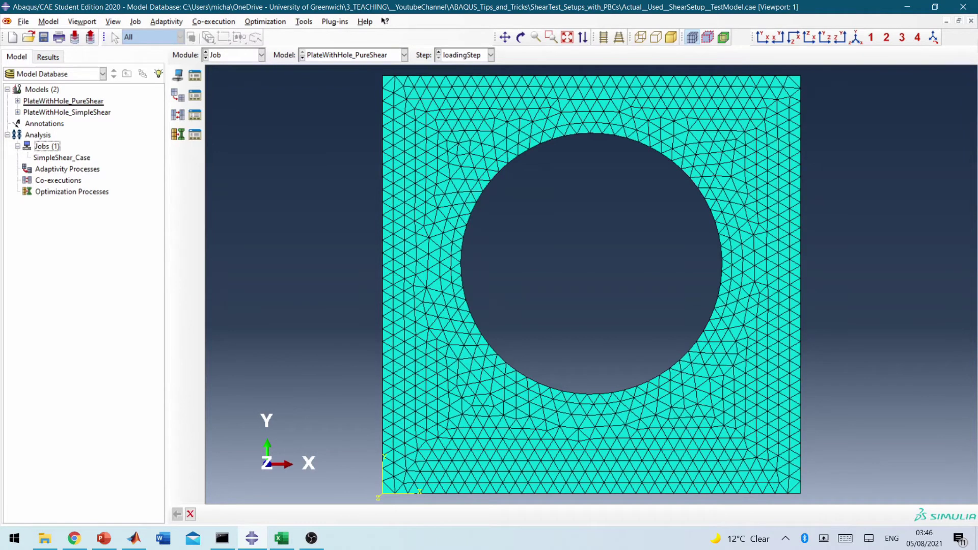
Delete the BackFixed and FrontR boundary conditions from the PlateWithHole_PureShear model.
{"action": "left_click", "coordinate": [18, 100]}
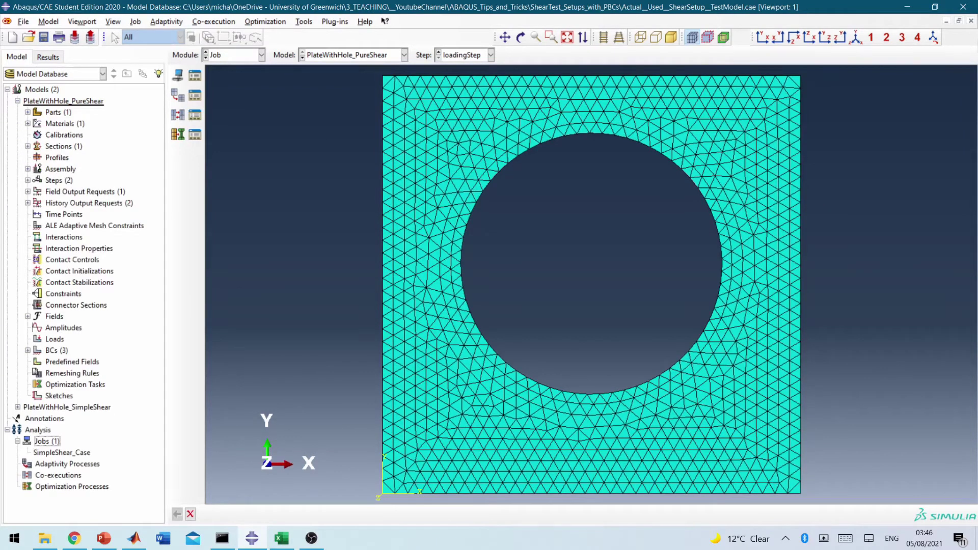
{"action": "left_click", "coordinate": [27, 349]}
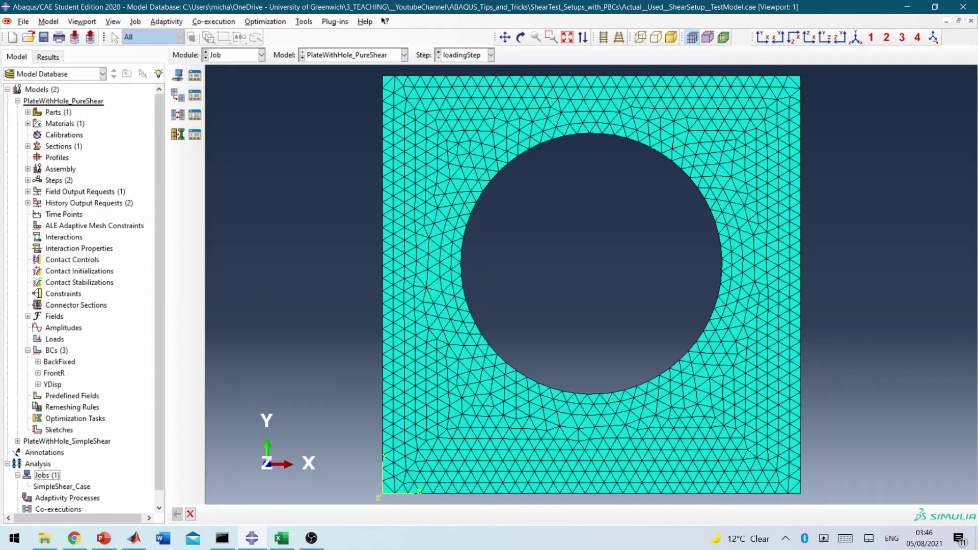
{"action": "key", "text": "Down"}
{"action": "key", "text": "Down"}
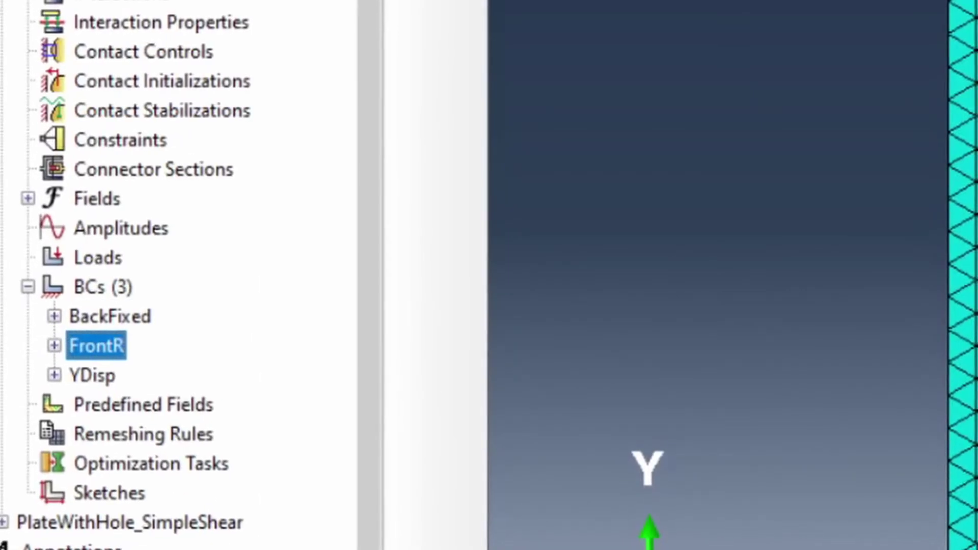
{"action": "key", "text": "Up"}
{"action": "left_click", "coordinate": [106, 341], "text": "ctrl"}
{"action": "right_click", "coordinate": [111, 337]}
{"action": "left_click", "coordinate": [176, 477]}
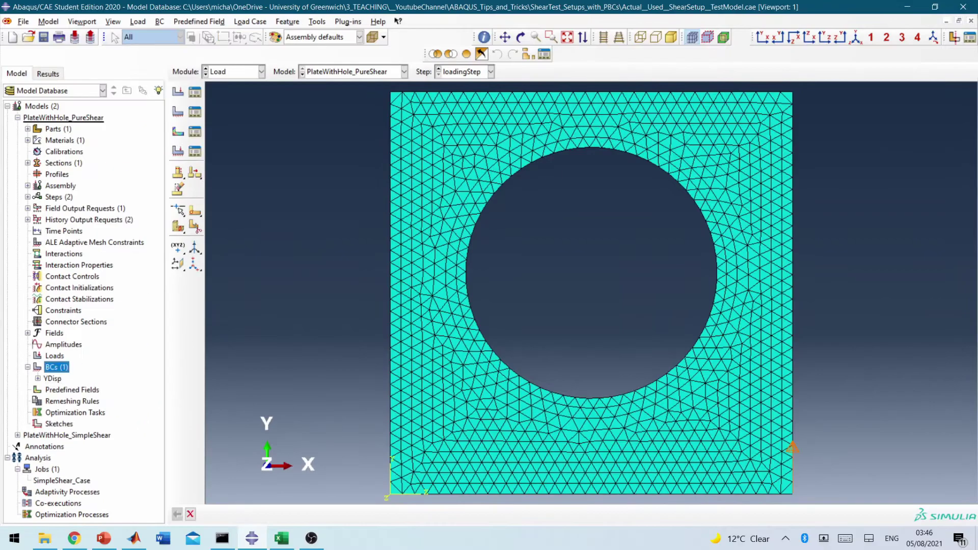
Create a mechanical Displacement/Rotation boundary condition named N1Fixed in the Initial step.
{"action": "double_click", "coordinate": [128, 317]}
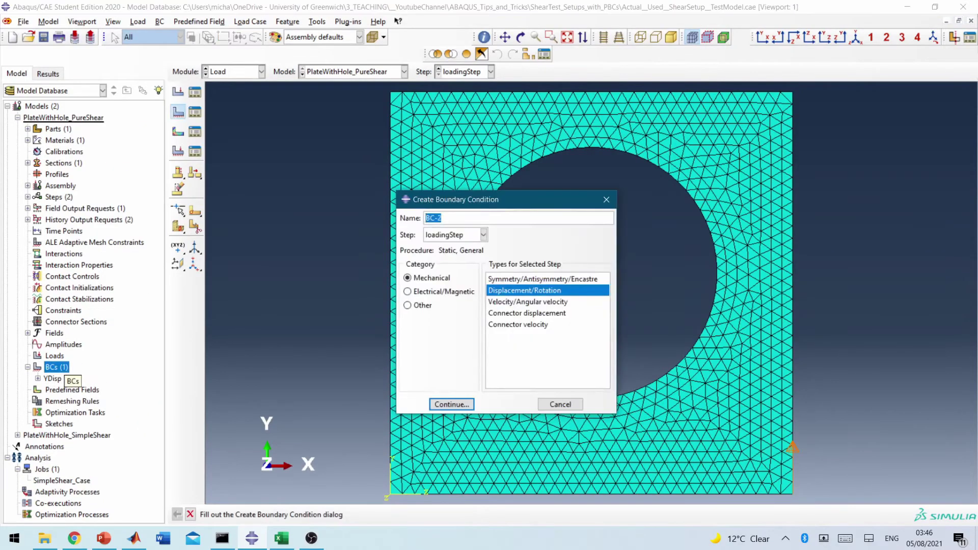
{"action": "type", "text": "N1Fixed"}
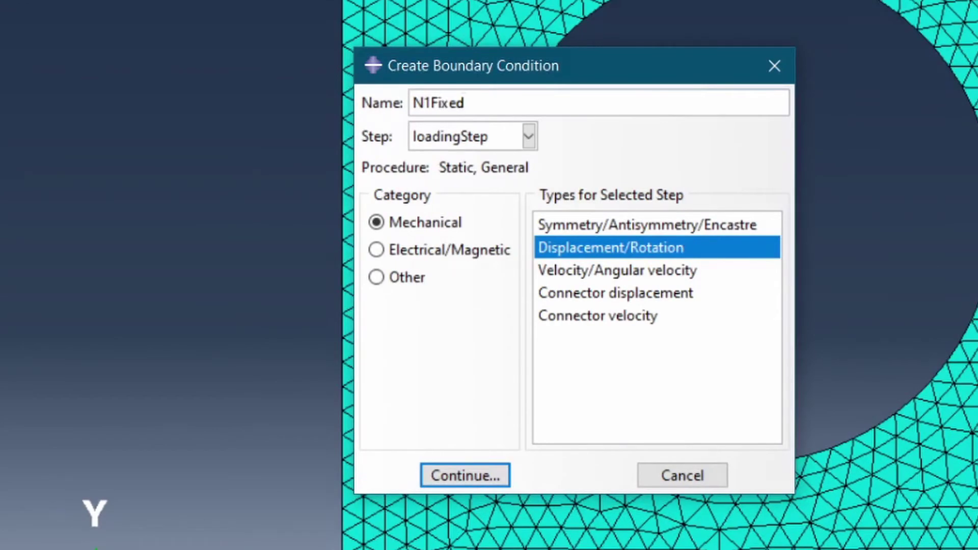
{"action": "left_click", "coordinate": [528, 136]}
{"action": "left_click", "coordinate": [433, 159]}
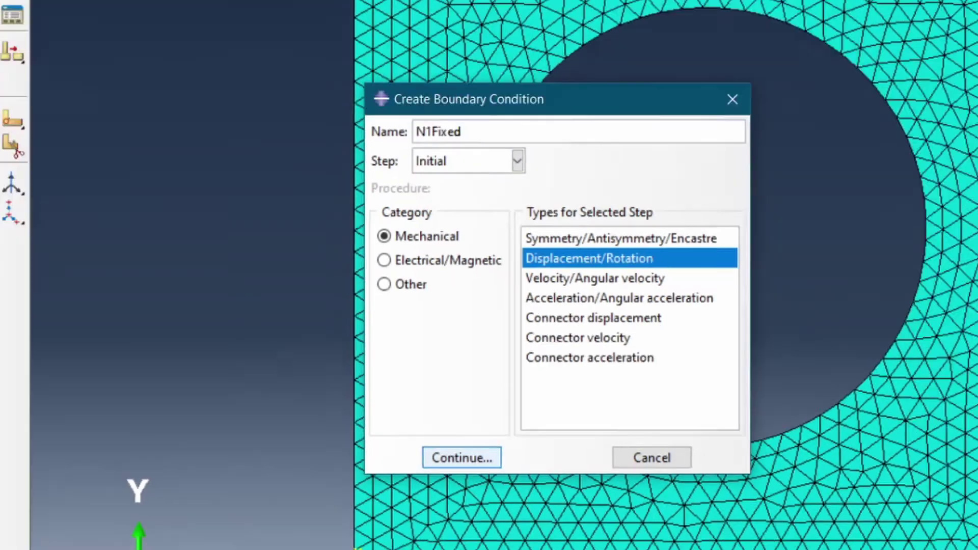
{"action": "left_click", "coordinate": [461, 457]}
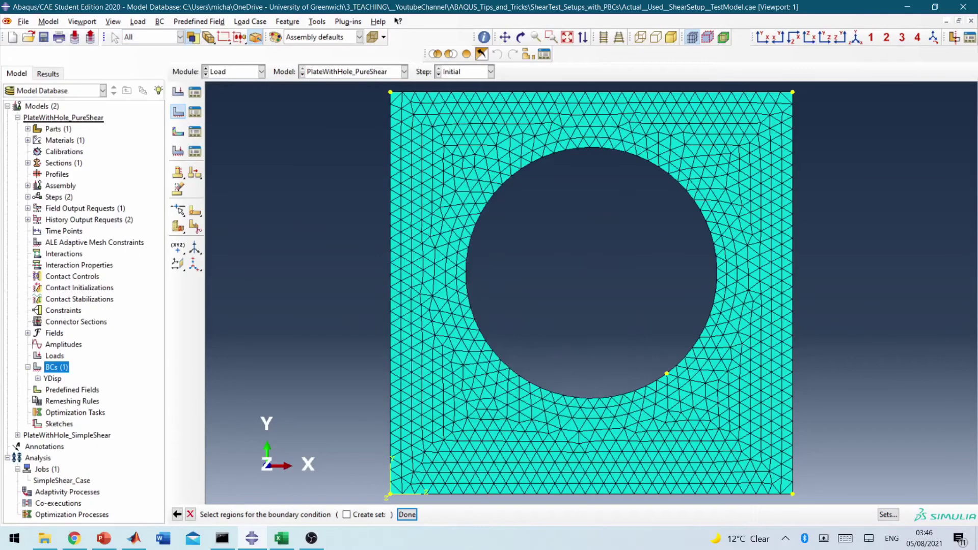
Apply N1Fixed to the plate's lower-left corner without creating a set, constraining U1 and U2.
{"action": "left_click", "coordinate": [391, 494]}
{"action": "middle_click", "coordinate": [390, 494]}
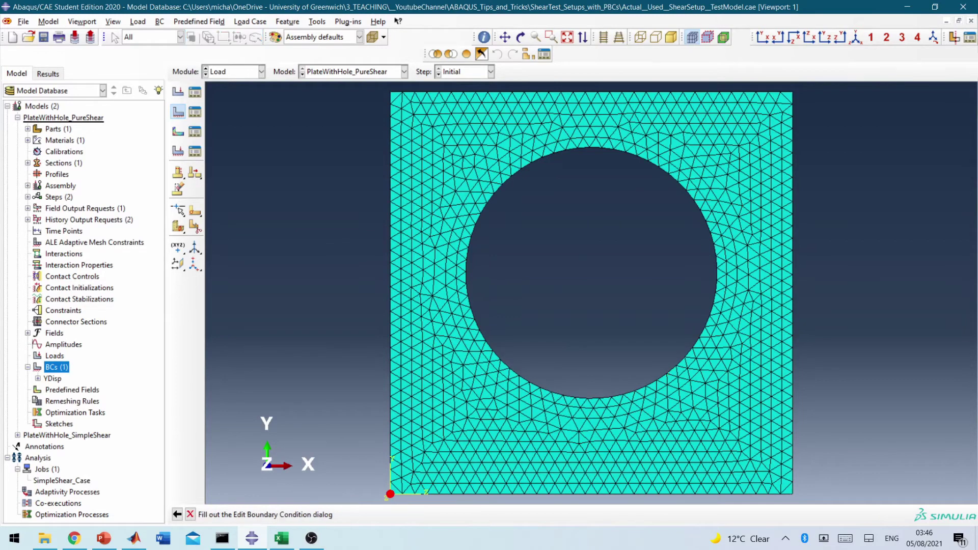
{"action": "left_click", "coordinate": [616, 325]}
{"action": "left_click", "coordinate": [616, 339]}
{"action": "key", "text": "Return"}
Check the displacement settings of the YDisp boundary condition in the pure shear model.
{"action": "scroll", "coordinate": [299, 269], "scroll_direction": "down", "scroll_amount": 2}
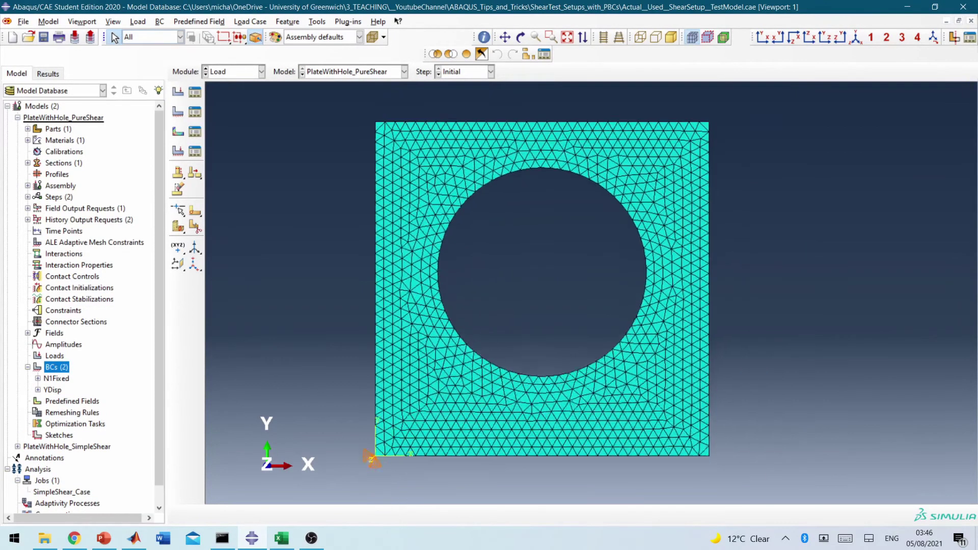
{"action": "double_click", "coordinate": [53, 390]}
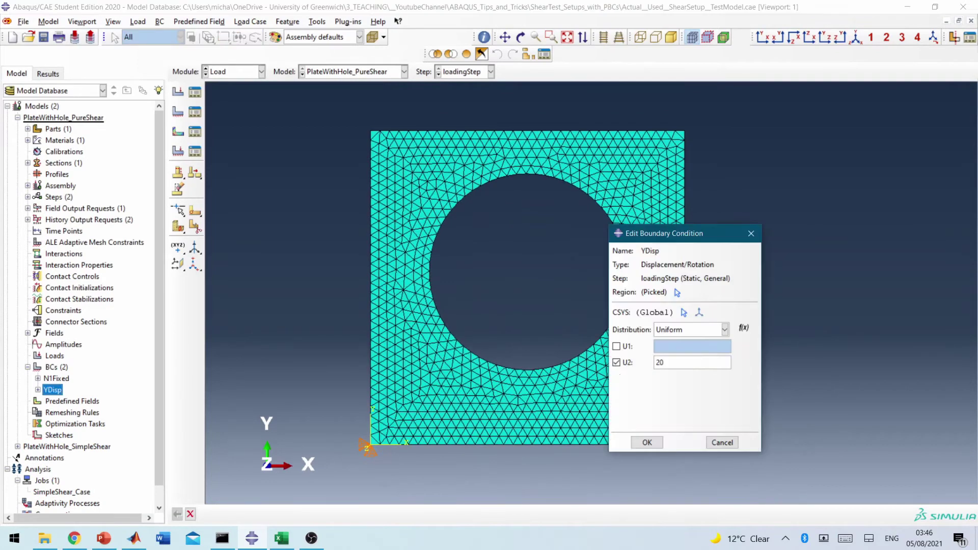
{"action": "key", "text": "Return"}
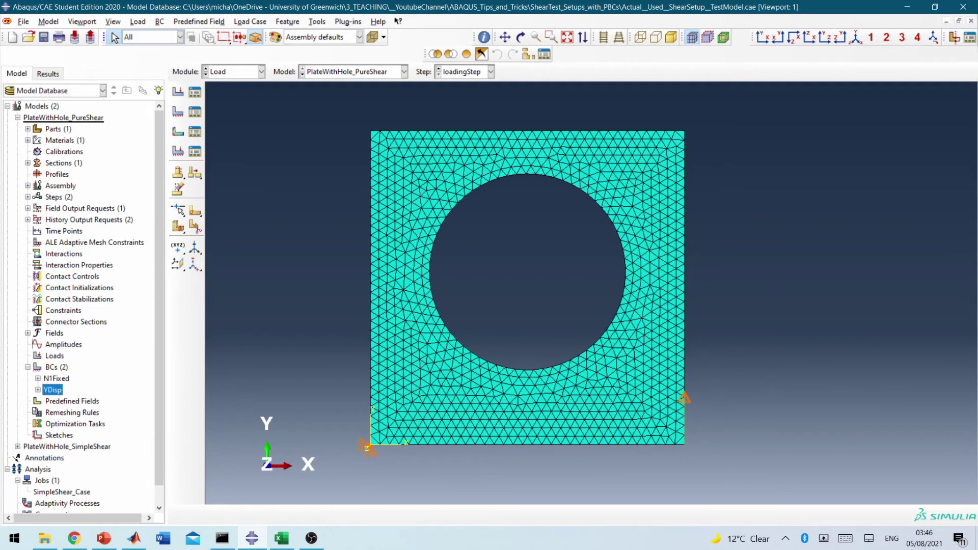
Create a Displacement/Rotation boundary condition named XDisp in loadingStep, with a U1 displacement of 20 at the plate's upper-left corner.
{"action": "double_click", "coordinate": [56, 366]}
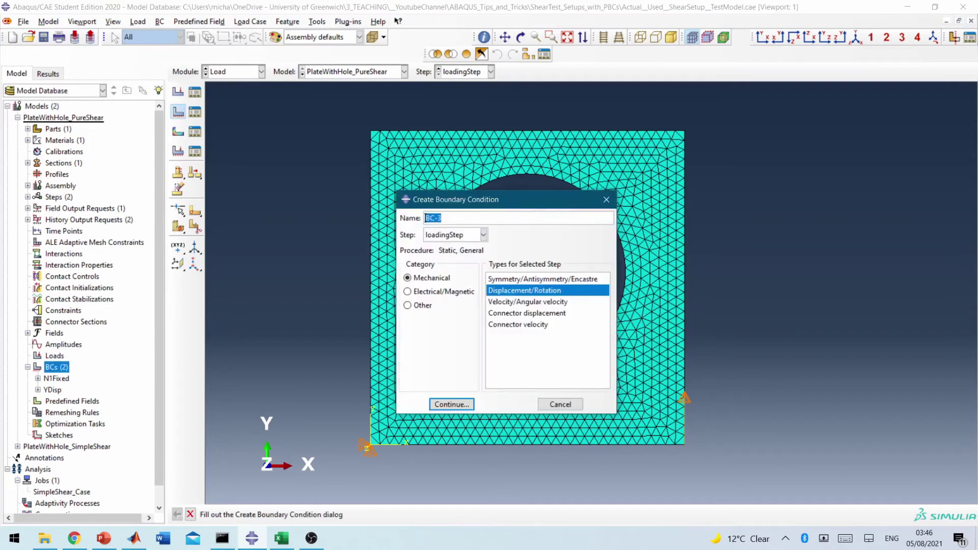
{"action": "type", "text": "XDisp"}
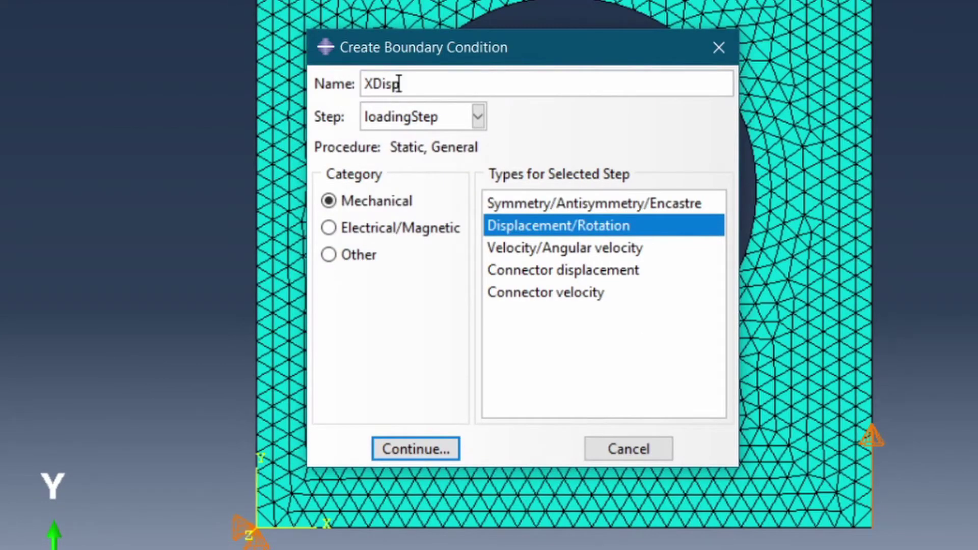
{"action": "key", "text": "Return"}
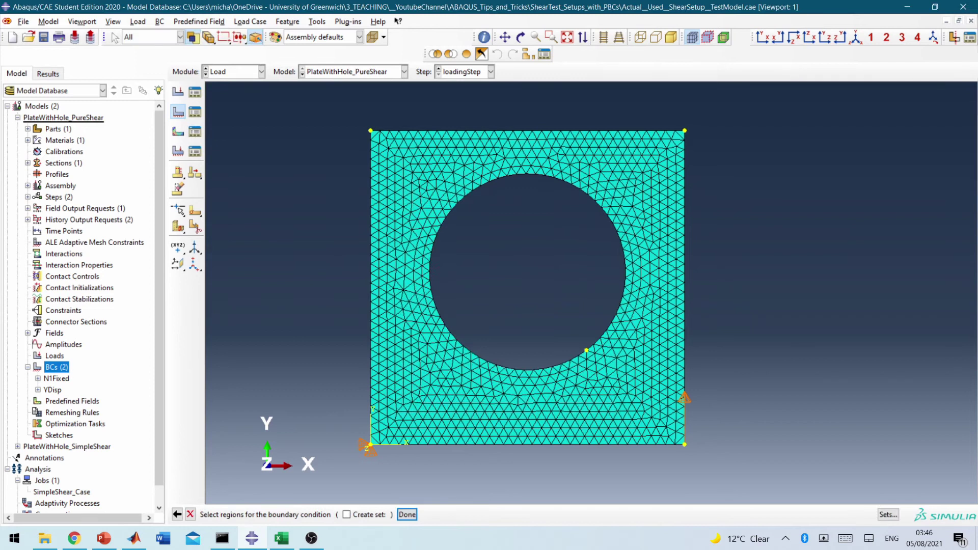
{"action": "left_click", "coordinate": [371, 131]}
{"action": "left_click", "coordinate": [407, 515]}
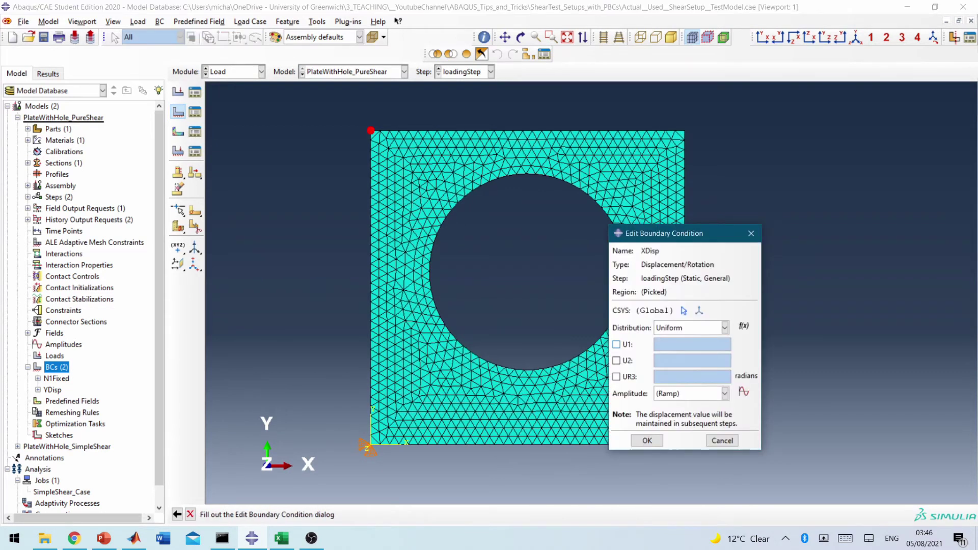
{"action": "left_click", "coordinate": [660, 345]}
{"action": "type", "text": "20"}
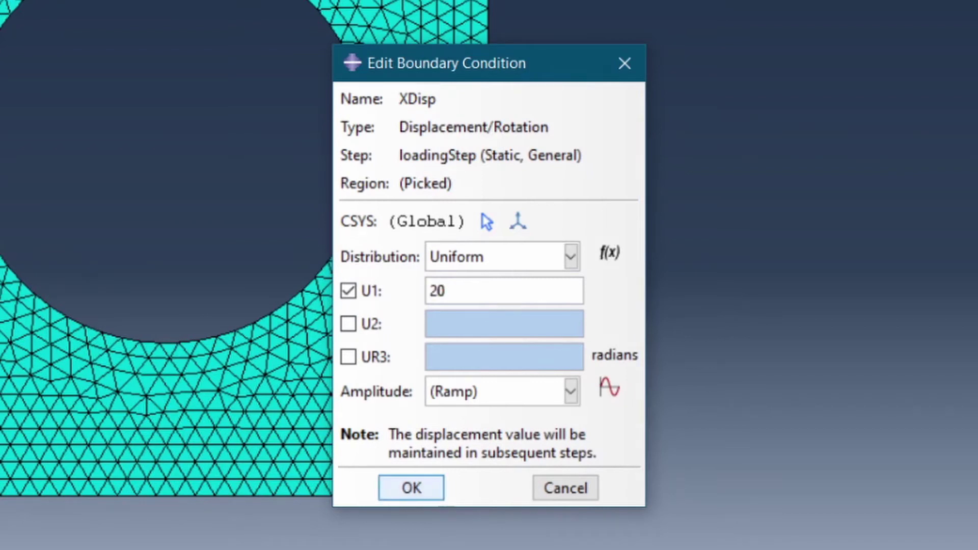
{"action": "left_click", "coordinate": [411, 488]}
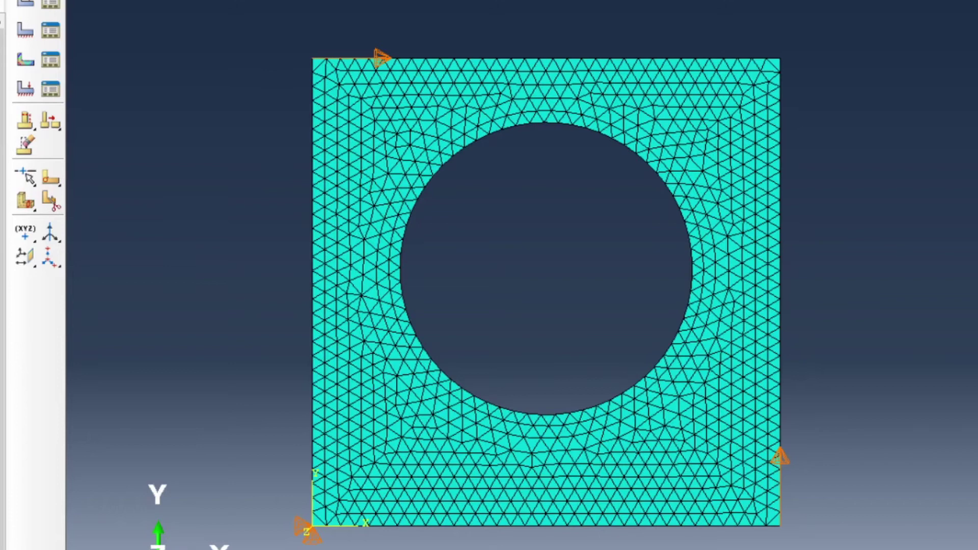
Create an analysis job named PureShear_Case for the PlateWithHole_PureShear model with the default job settings.
{"action": "scroll", "coordinate": [2, 275], "scroll_direction": "down", "scroll_amount": 2}
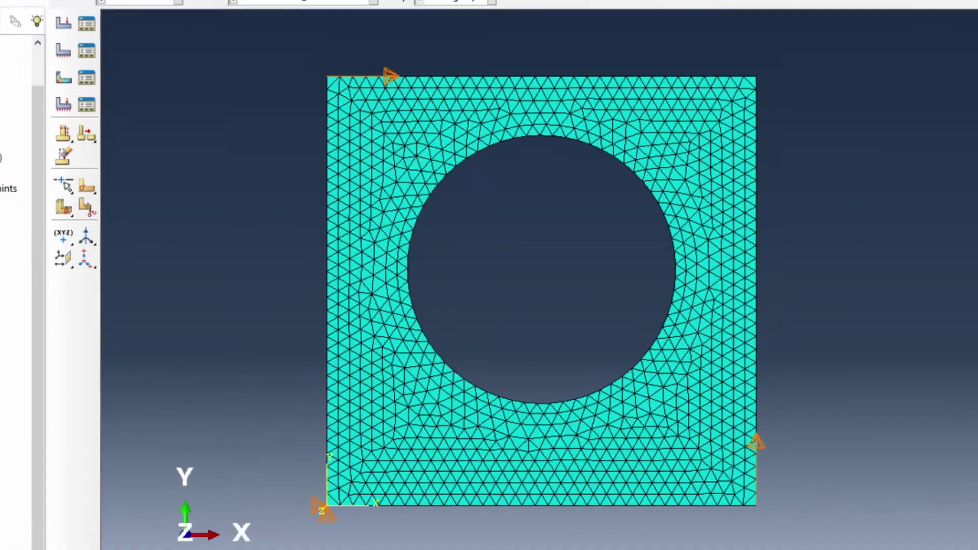
{"action": "double_click", "coordinate": [47, 462]}
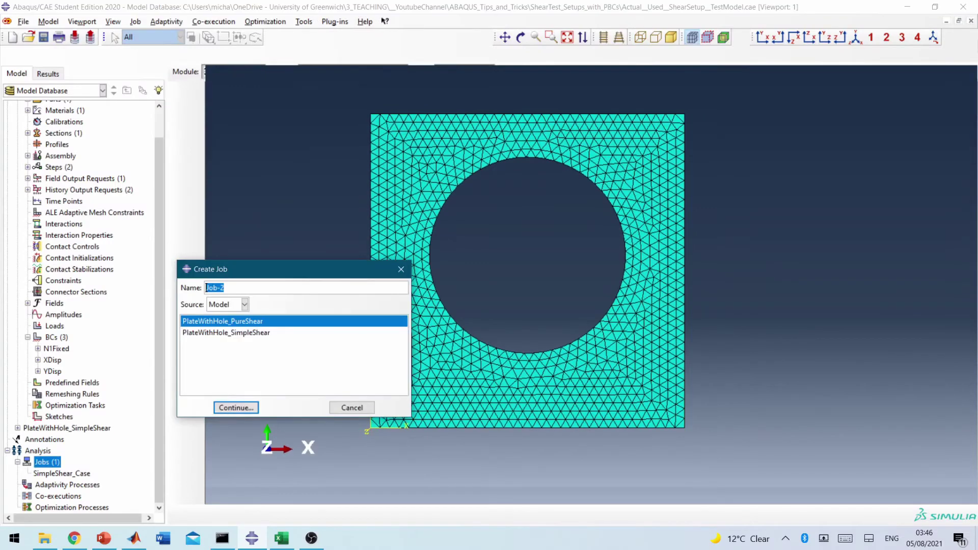
{"action": "type", "text": "PureShear"}
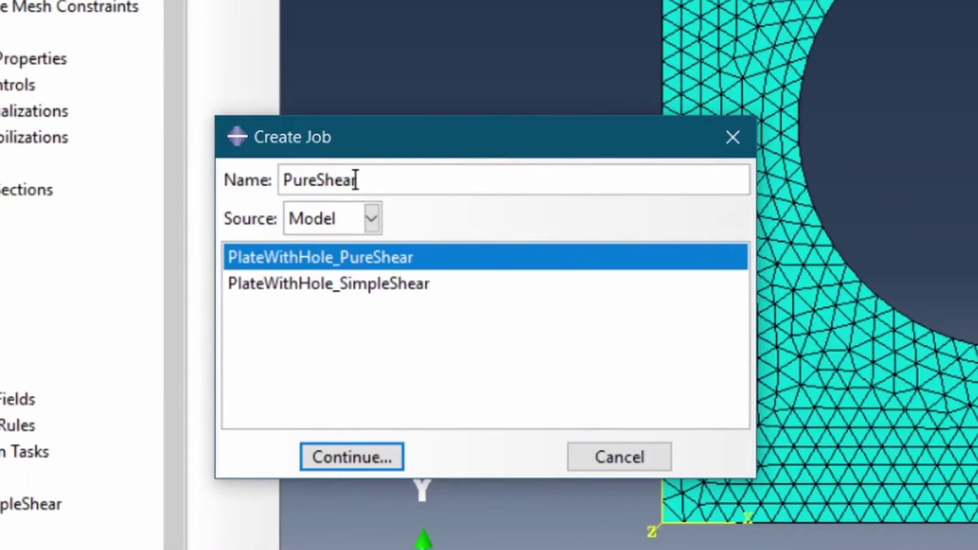
{"action": "type", "text": "_Case"}
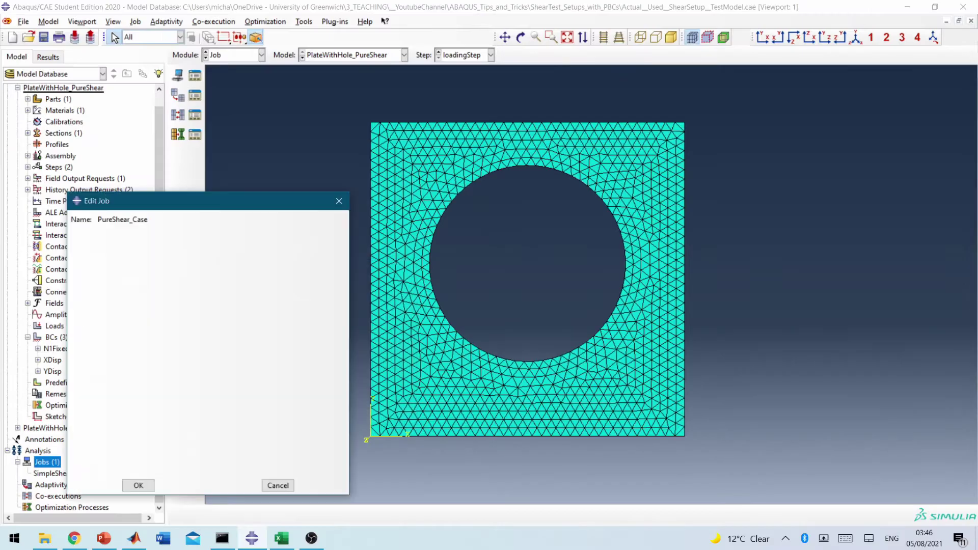
{"action": "left_click", "coordinate": [351, 457]}
{"action": "left_click", "coordinate": [139, 485]}
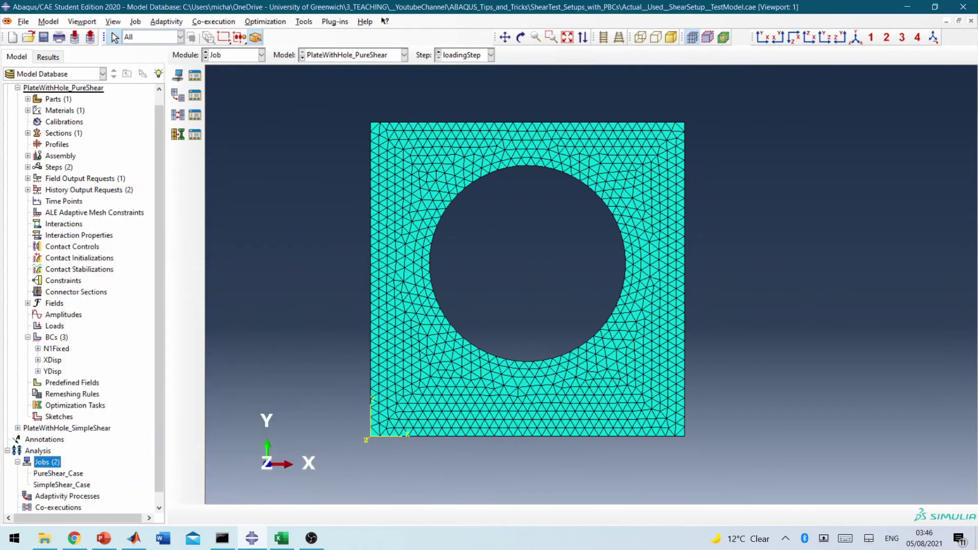
Write the Abaqus input files for the PureShear_Case and SimpleShear_Case jobs.
{"action": "left_click", "coordinate": [58, 473]}
{"action": "left_click", "coordinate": [61, 485]}
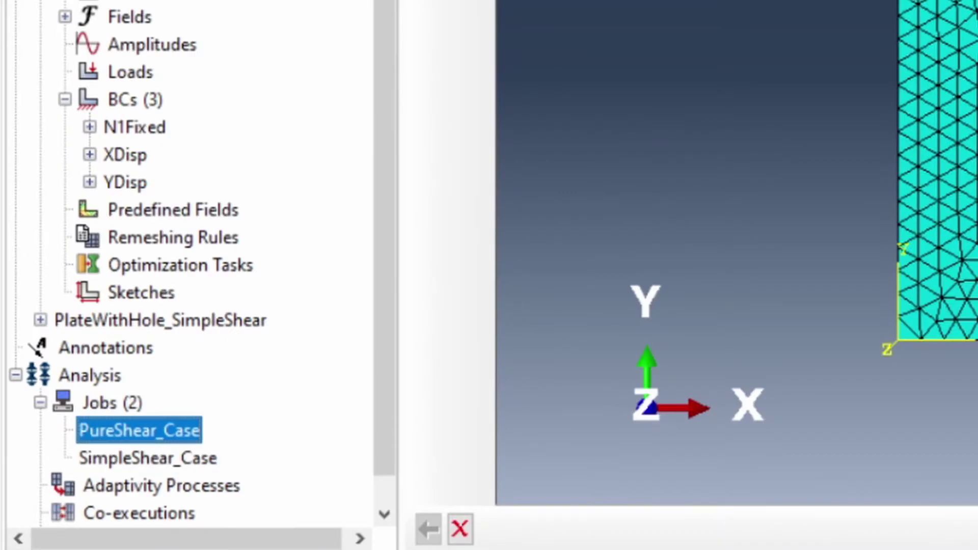
{"action": "left_click", "coordinate": [147, 458]}
{"action": "left_click", "coordinate": [139, 431]}
{"action": "right_click", "coordinate": [164, 431]}
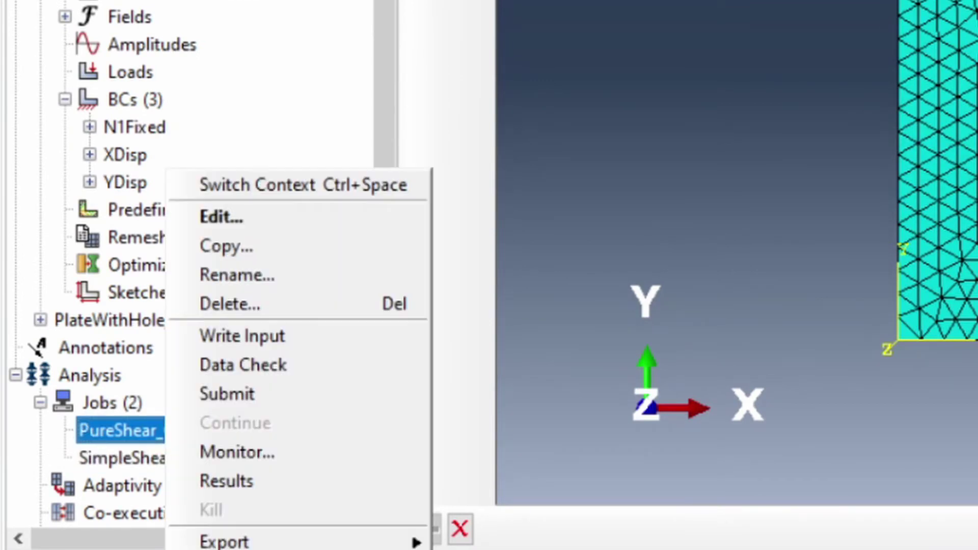
{"action": "left_click", "coordinate": [242, 336]}
{"action": "left_click", "coordinate": [143, 458]}
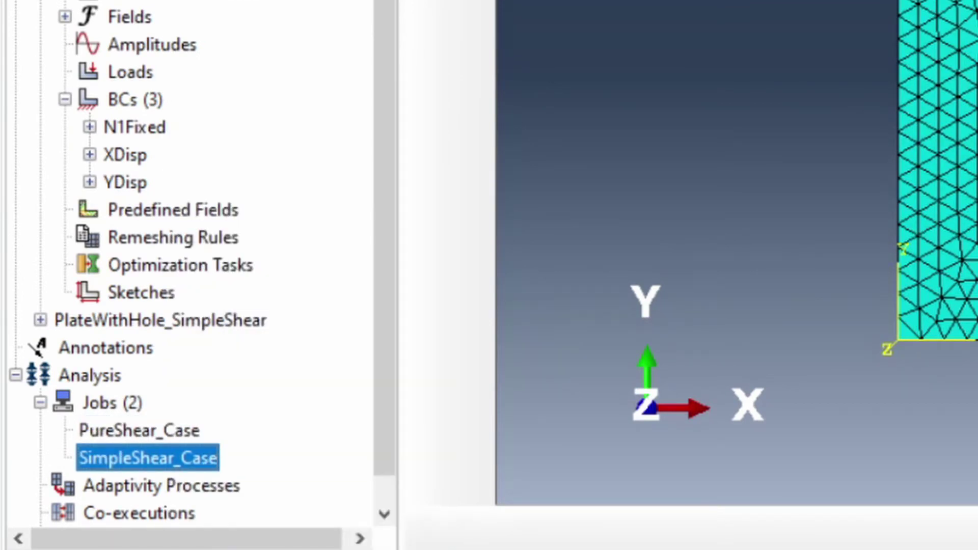
{"action": "right_click", "coordinate": [144, 458]}
{"action": "left_click", "coordinate": [242, 336]}
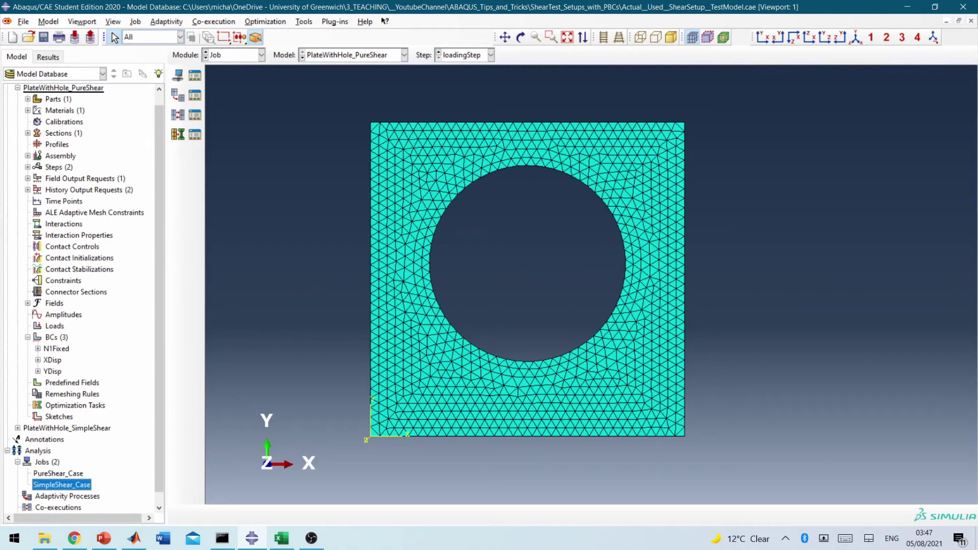
Copy the current work directory path, C:\ABAQUS_Student2020\temp, from the work directory settings.
{"action": "key", "text": "alt"}
{"action": "key", "text": "alt+f"}
{"action": "key", "text": "Down"}
{"action": "key", "text": "Down"}
{"action": "key", "text": "Down"}
{"action": "key", "text": "Return"}
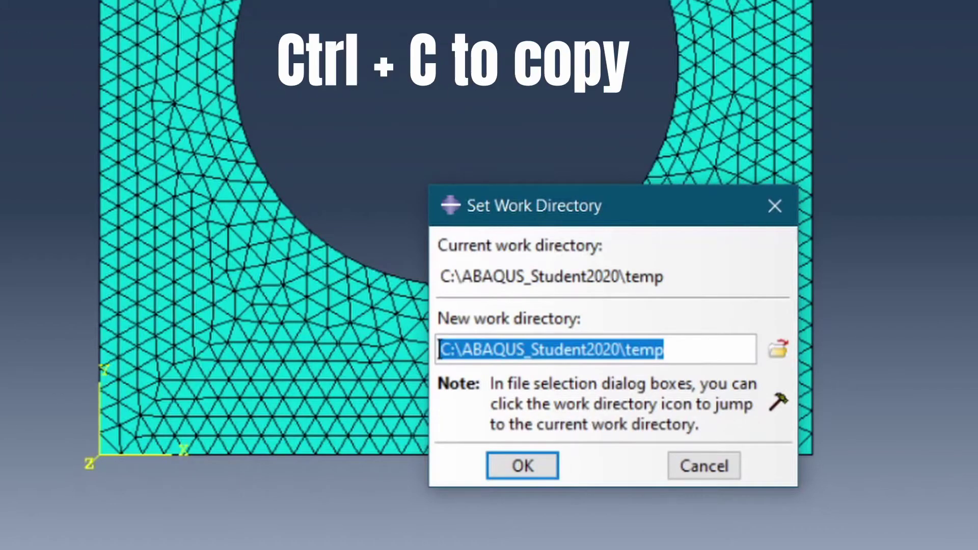
{"action": "left_click", "coordinate": [523, 465]}
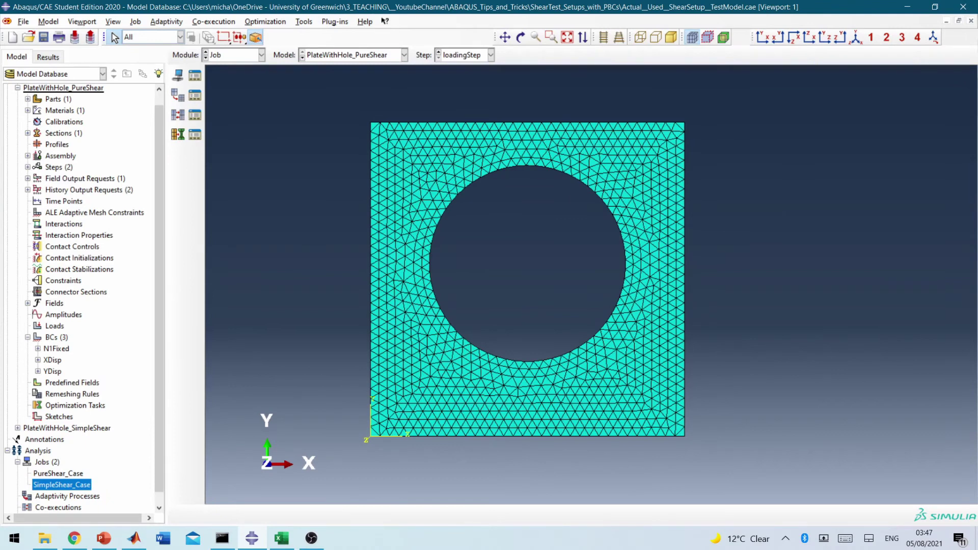
Switch to MATLAB and paste SimpleShear_Case.inp and PureShear_Case.inp into the PBCGenLiteWB folder beside PBCGenLite.p.
{"action": "left_click", "coordinate": [134, 538]}
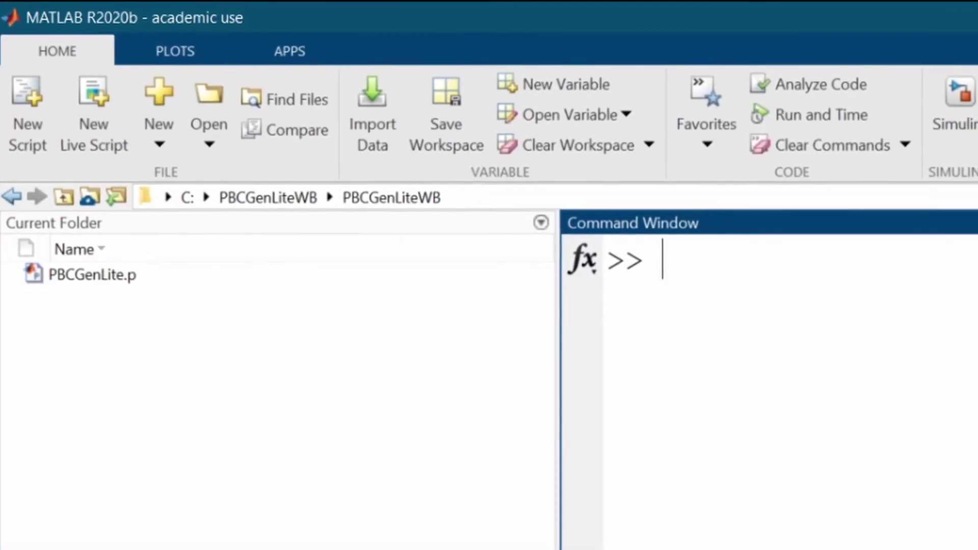
{"action": "left_click", "coordinate": [90, 267]}
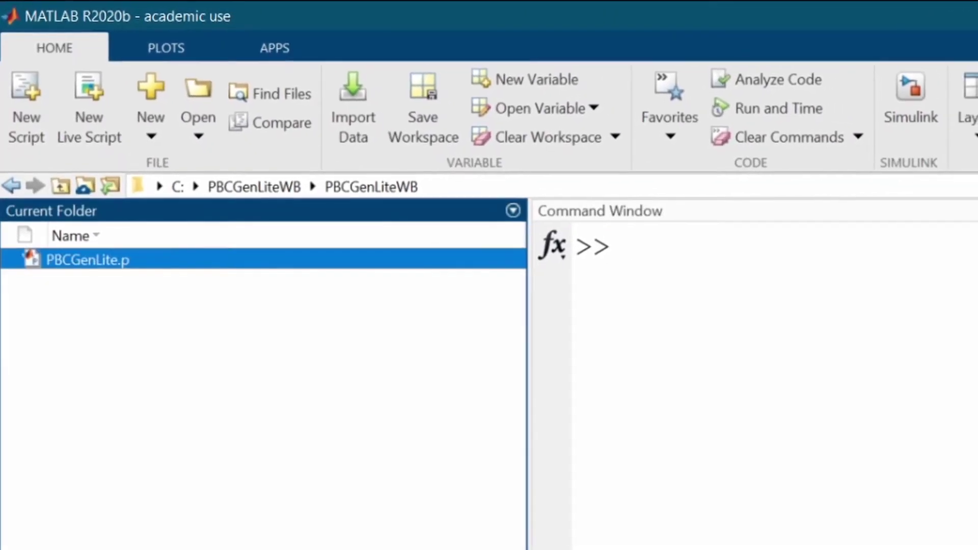
{"action": "left_click", "coordinate": [45, 252]}
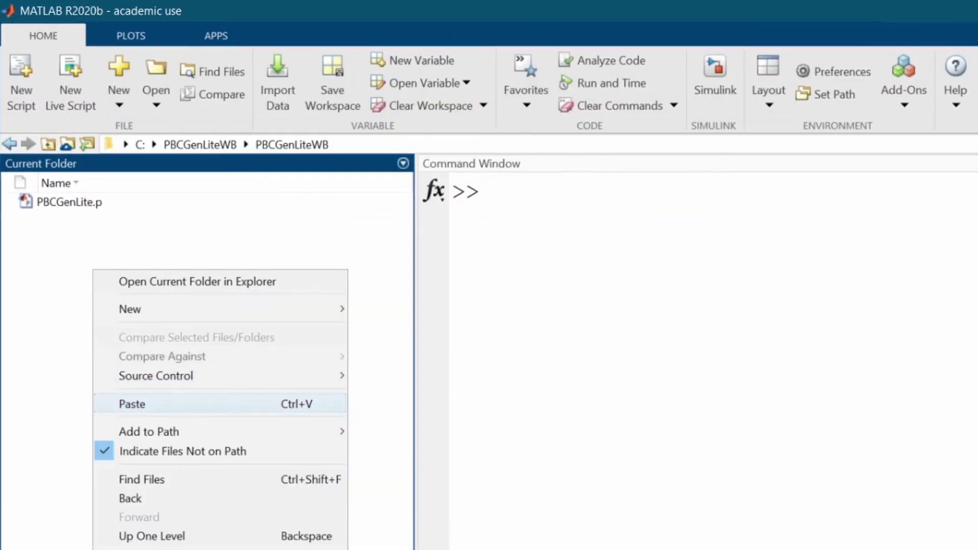
{"action": "left_click", "coordinate": [132, 404]}
{"action": "key", "text": "Escape"}
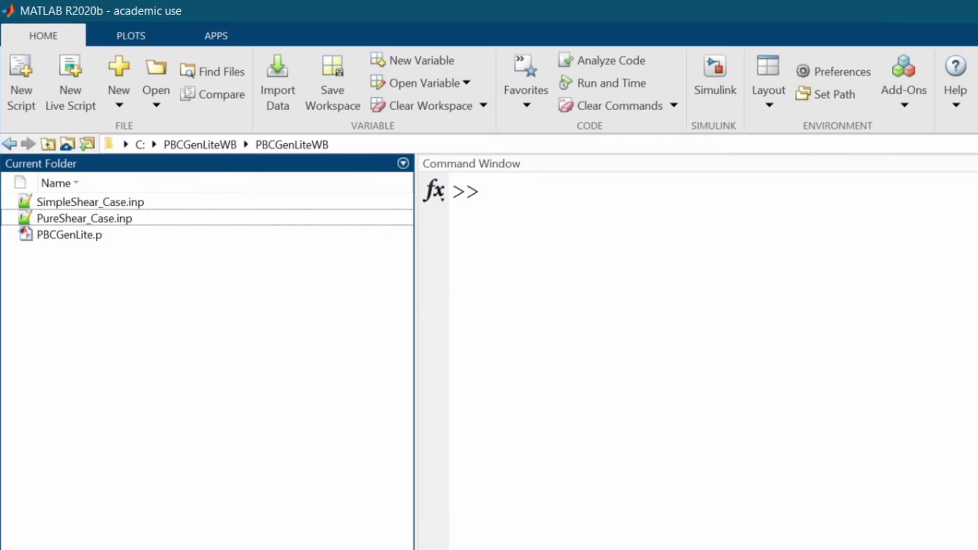
Run PBCGenLite and pick SimpleShear_Case as the input file on which to impose periodic boundary conditions.
{"action": "left_click", "coordinate": [494, 191]}
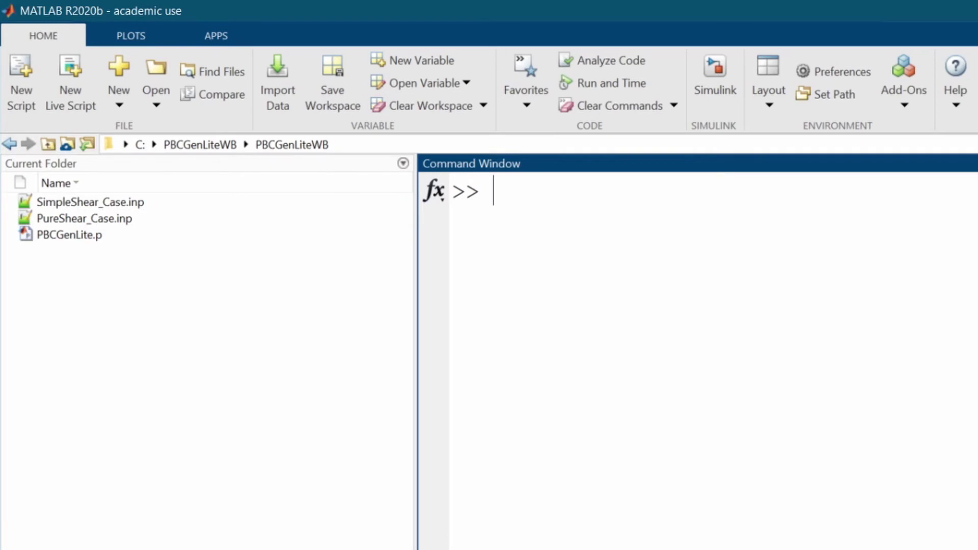
{"action": "type", "text": "PBCGenLite"}
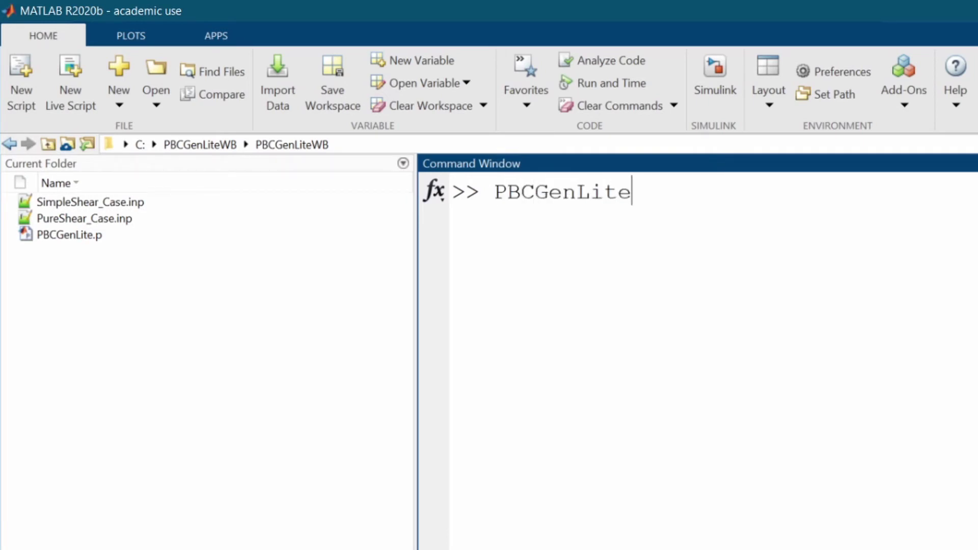
{"action": "key", "text": "Return"}
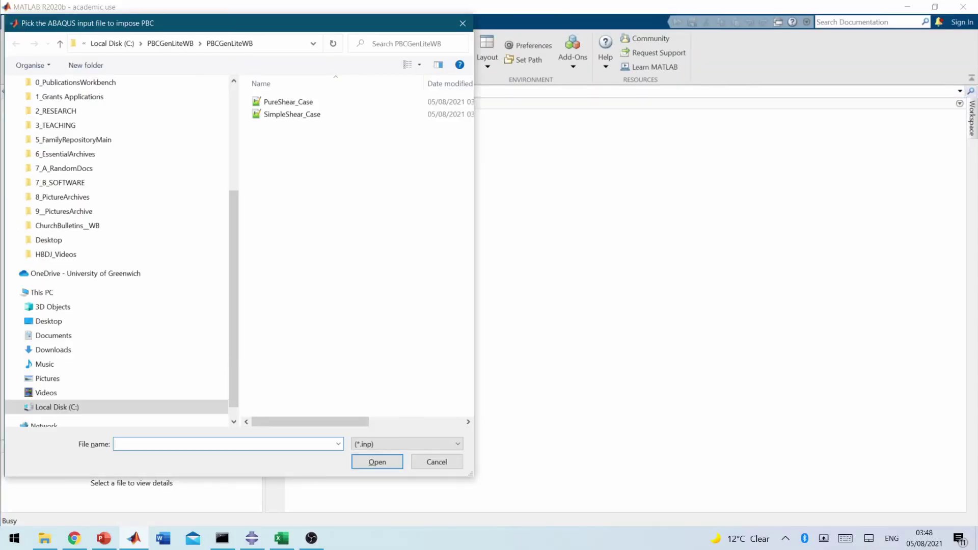
{"action": "double_click", "coordinate": [290, 114]}
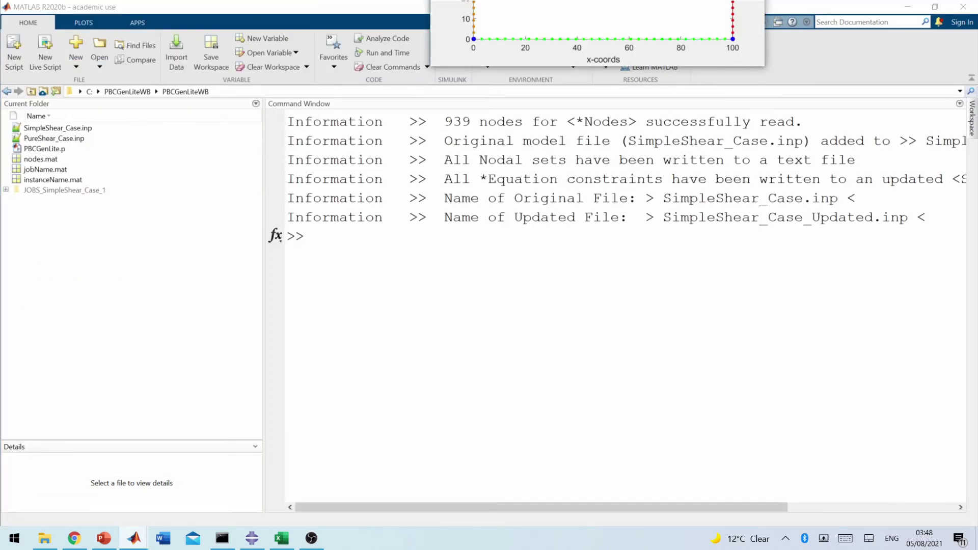
Close all figures, copy the job name SimpleShear_Case_Updated from the output, and clear the Command Window.
{"action": "left_click", "coordinate": [313, 236]}
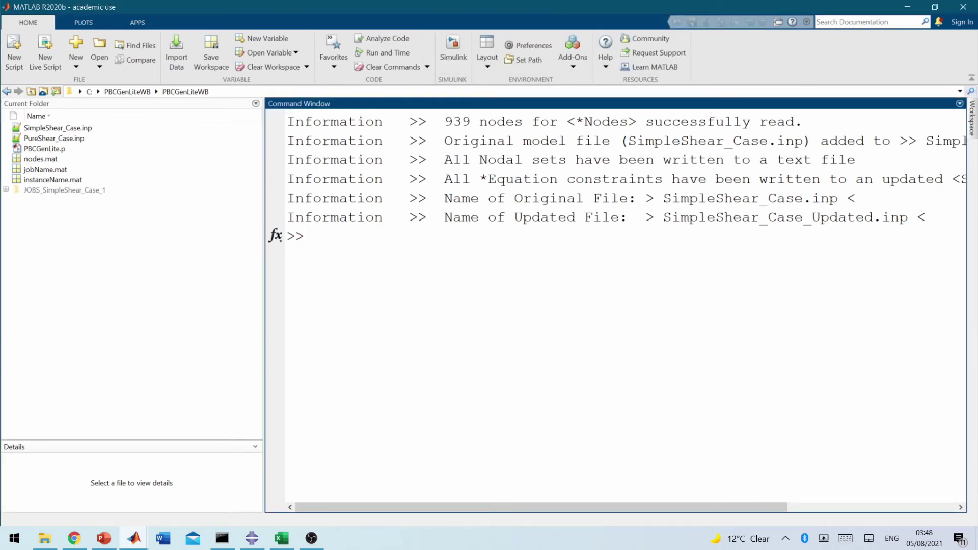
{"action": "type", "text": "close all"}
{"action": "key", "text": "Return"}
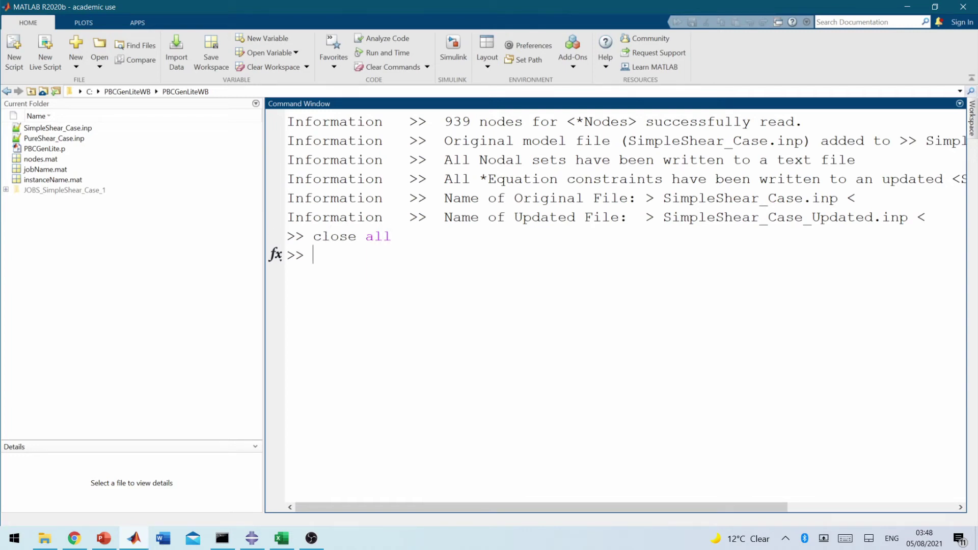
{"action": "left_click_drag", "start_coordinate": [663, 217], "coordinate": [874, 217]}
{"action": "key", "text": "ctrl+c"}
{"action": "type", "text": "clc"}
{"action": "key", "text": "Return"}
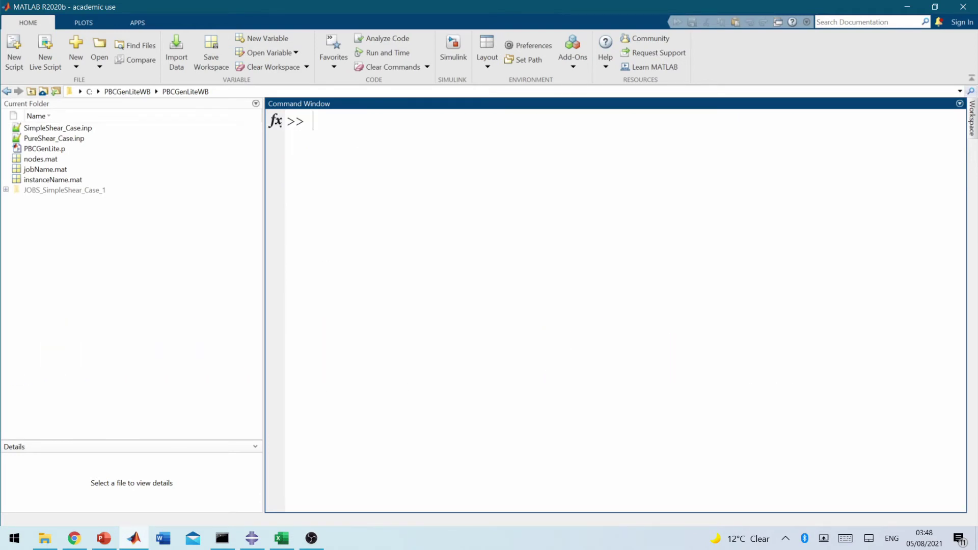
Open the JOBS_SimpleShear_Case_1 folder and run !abaqus job=SimpleShear_Case_Updated interactive.
{"action": "double_click", "coordinate": [64, 190]}
{"action": "left_click", "coordinate": [313, 121]}
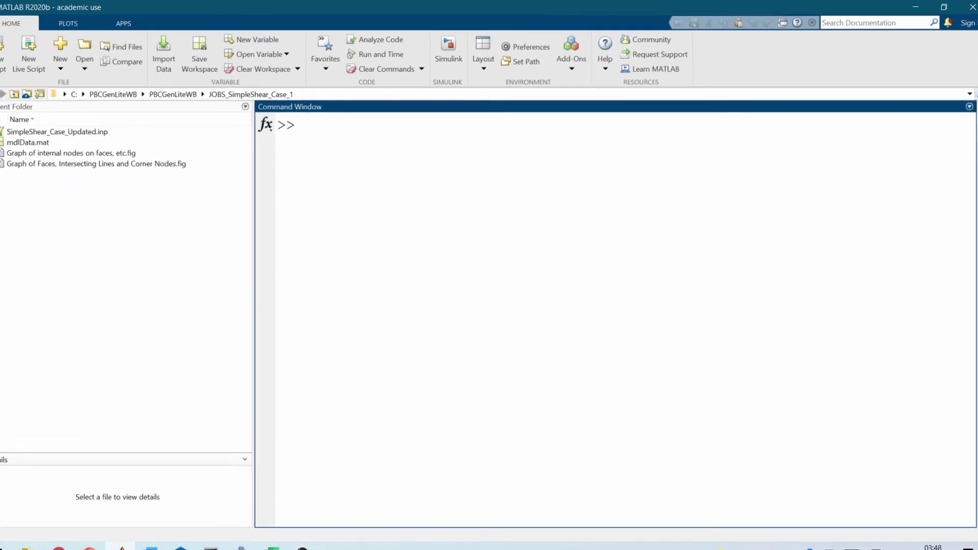
{"action": "type", "text": "!abaqus job="}
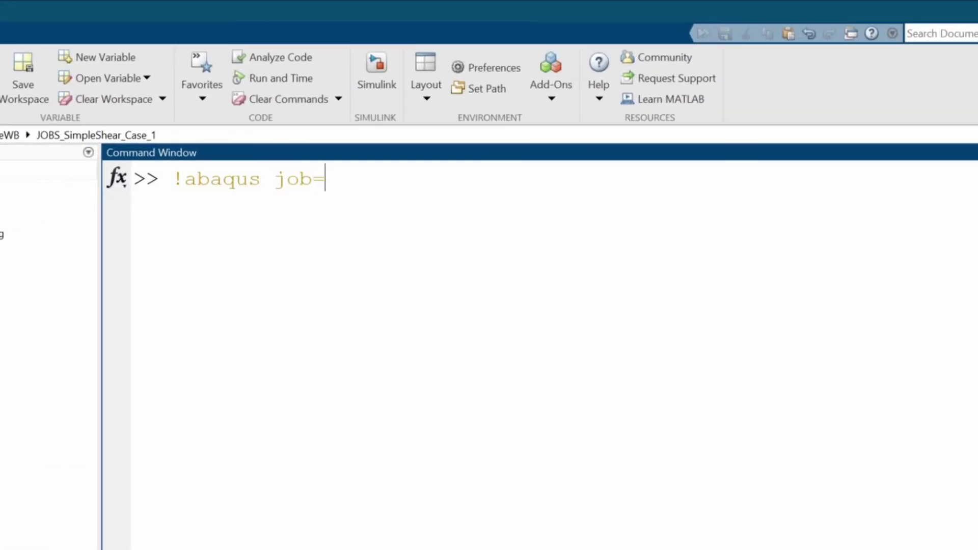
{"action": "key", "text": "ctrl+v"}
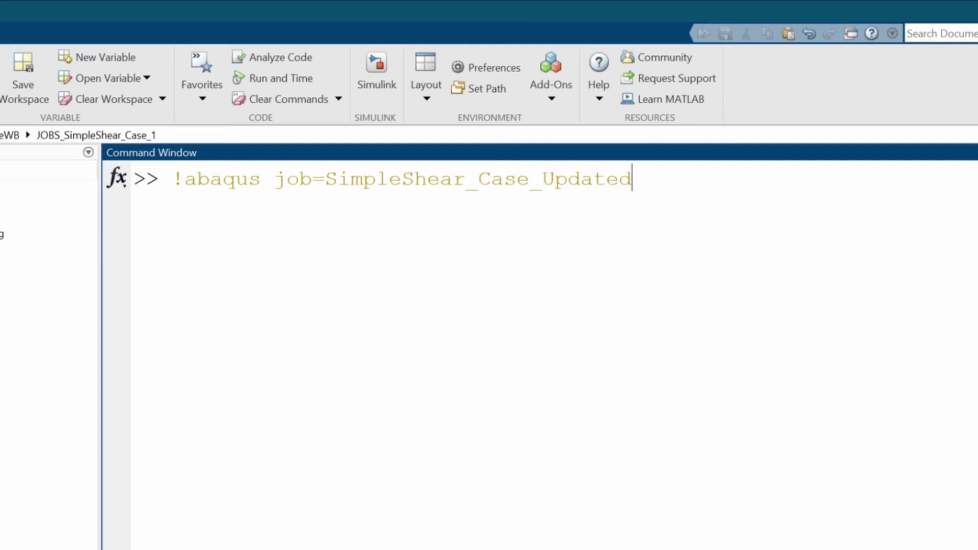
{"action": "type", "text": "interactive"}
{"action": "key", "text": "Return"}
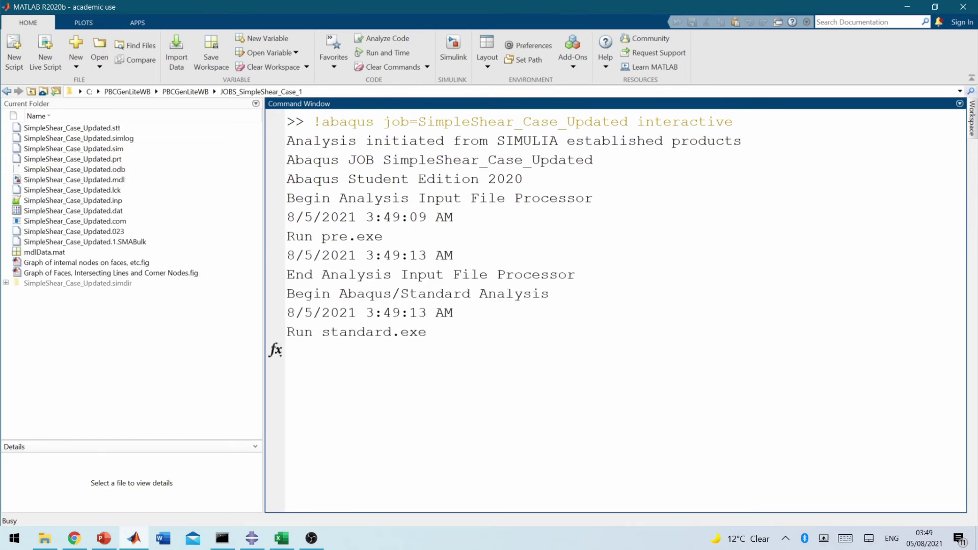
Clear the Command Window and return to the parent PBCGenLiteWB folder.
{"action": "left_click_drag", "start_coordinate": [304, 484], "coordinate": [286, 484]}
{"action": "left_click", "coordinate": [470, 427]}
{"action": "type", "text": "clc"}
{"action": "key", "text": "Return"}
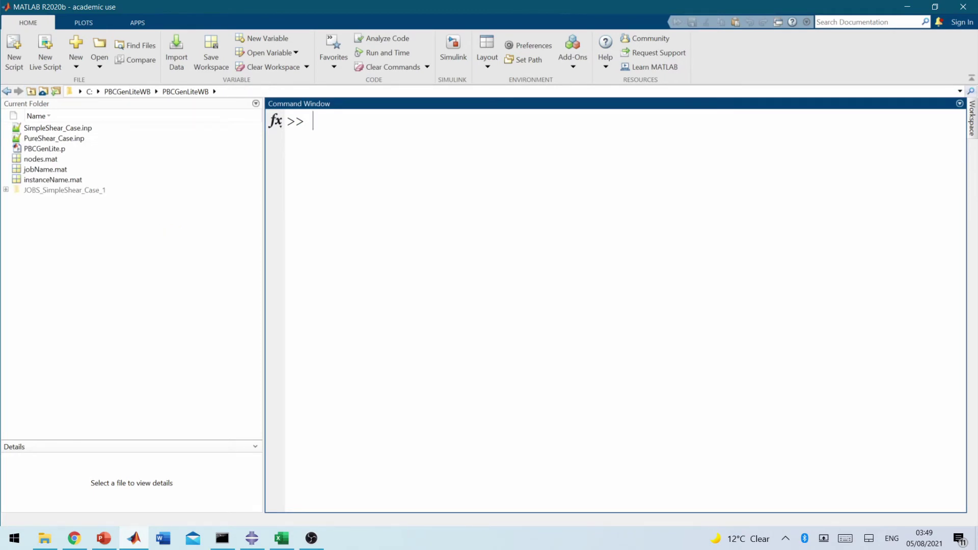
Run PBCGenLite and pick PureShear_Case as the input file on which to impose periodic boundary conditions.
{"action": "type", "text": "PBCGenLite"}
{"action": "key", "text": "Return"}
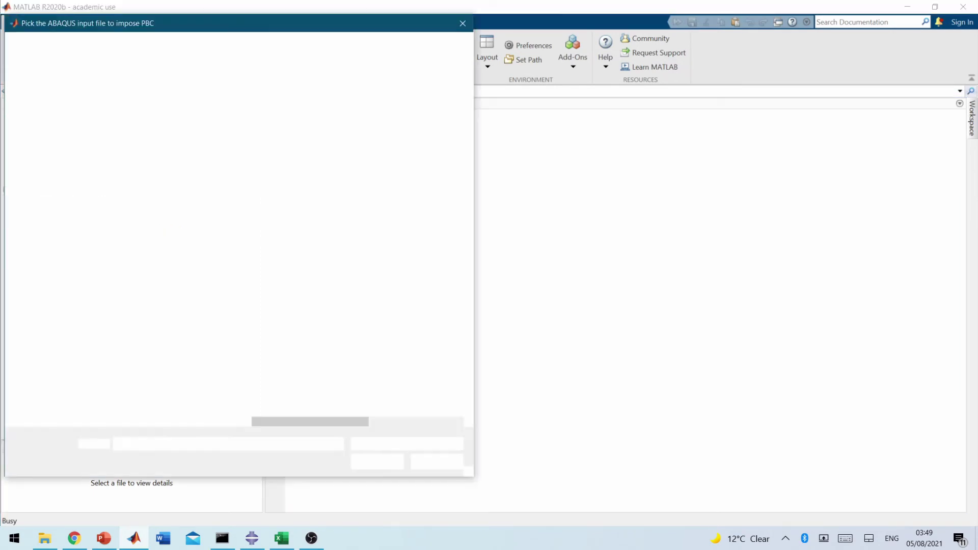
{"action": "double_click", "coordinate": [288, 114]}
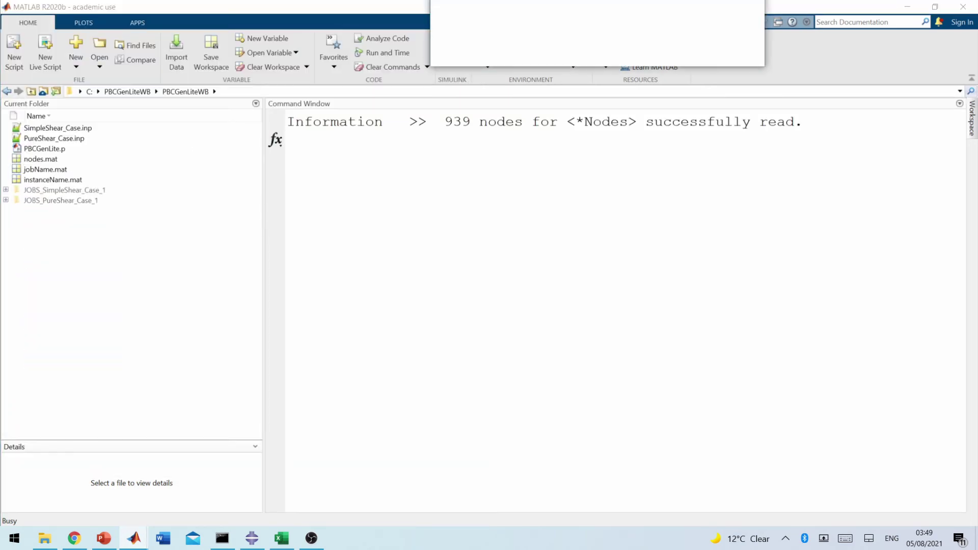
Copy the job name PureShear_Case_Updated from the output, close all figures, and clear the Command Window.
{"action": "left_click_drag", "start_coordinate": [663, 217], "coordinate": [855, 217]}
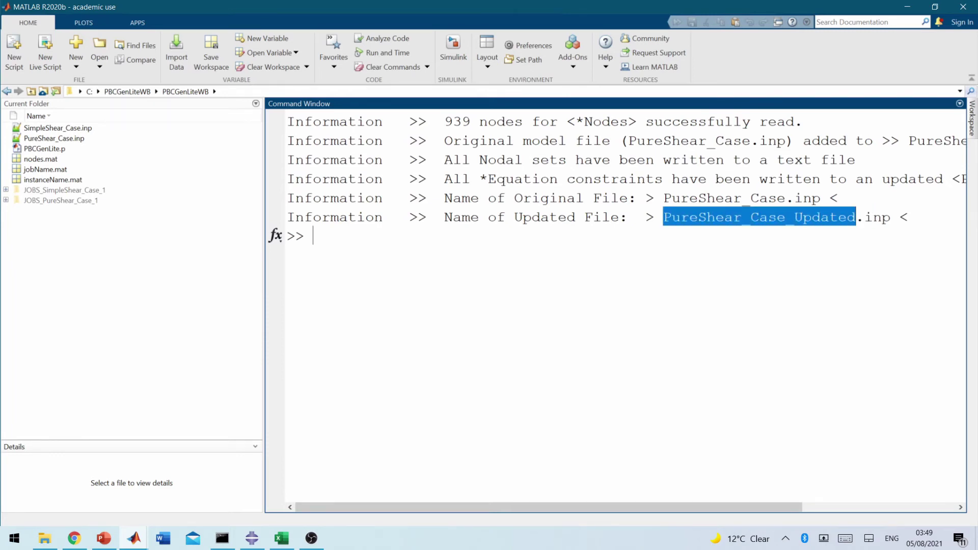
{"action": "type", "text": "close all"}
{"action": "key", "text": "Return"}
{"action": "type", "text": "clc"}
{"action": "key", "text": "Return"}
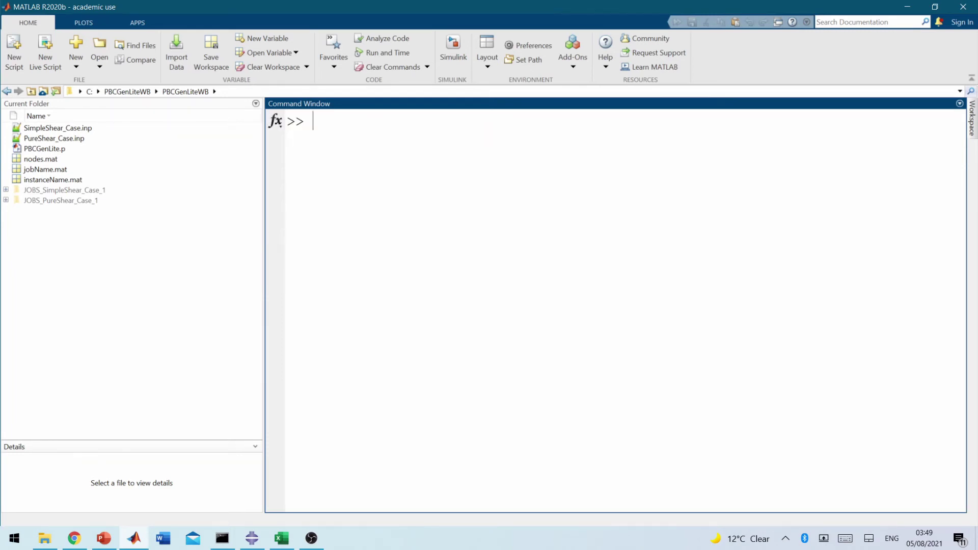
Open the JOBS_PureShear_Case_1 folder and run !abaqus job=PureShear_Case_Updated interactive.
{"action": "left_click", "coordinate": [61, 200]}
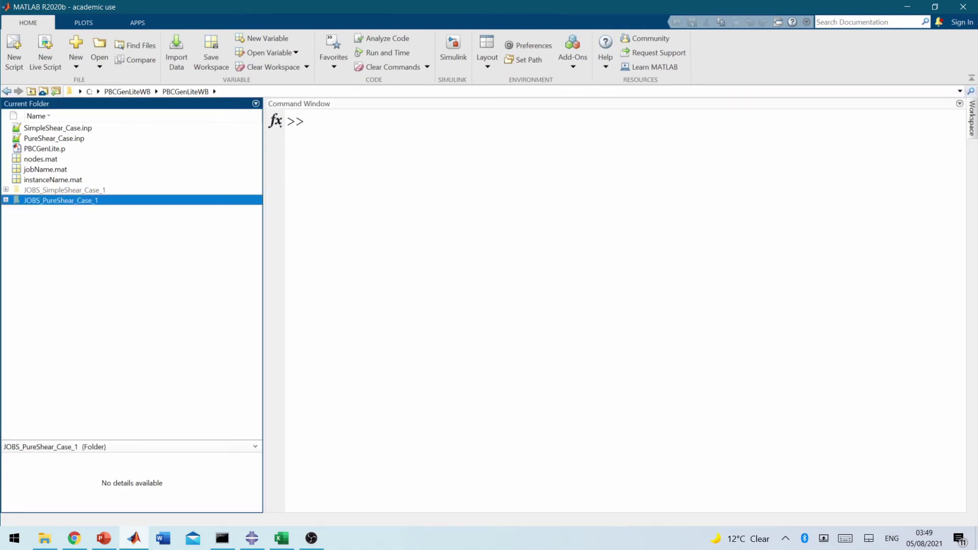
{"action": "double_click", "coordinate": [60, 200]}
{"action": "left_click", "coordinate": [312, 121]}
{"action": "type", "text": "!abaqus job=PureShear_Case_Updated interactive"}
{"action": "key", "text": "Return"}
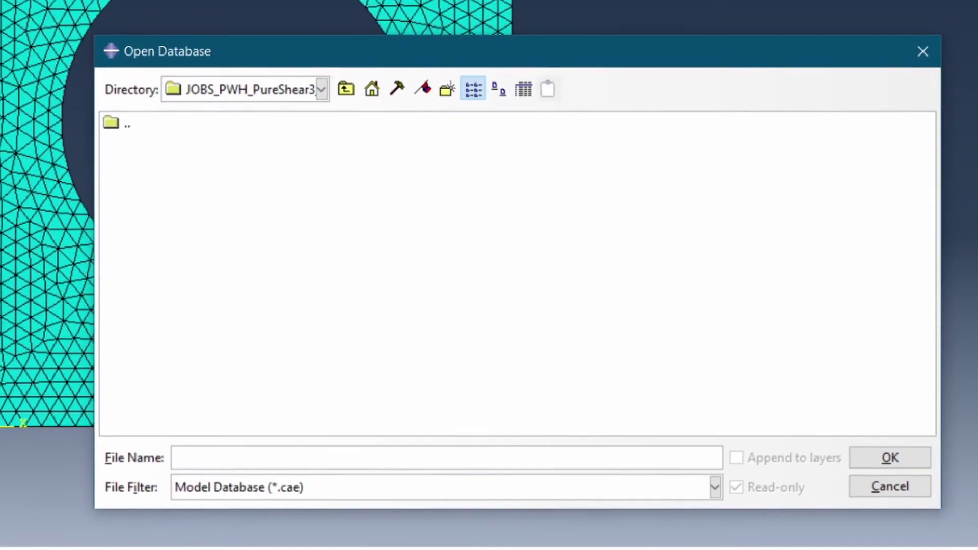
In Abaqus/CAE, open the output database PureShear_Case_Updated.odb from JOBS_PureShear_Case_1 and plot Mises stress contours on the deformed shape.
{"action": "key", "text": "ctrl+v"}
{"action": "key", "text": "Return"}
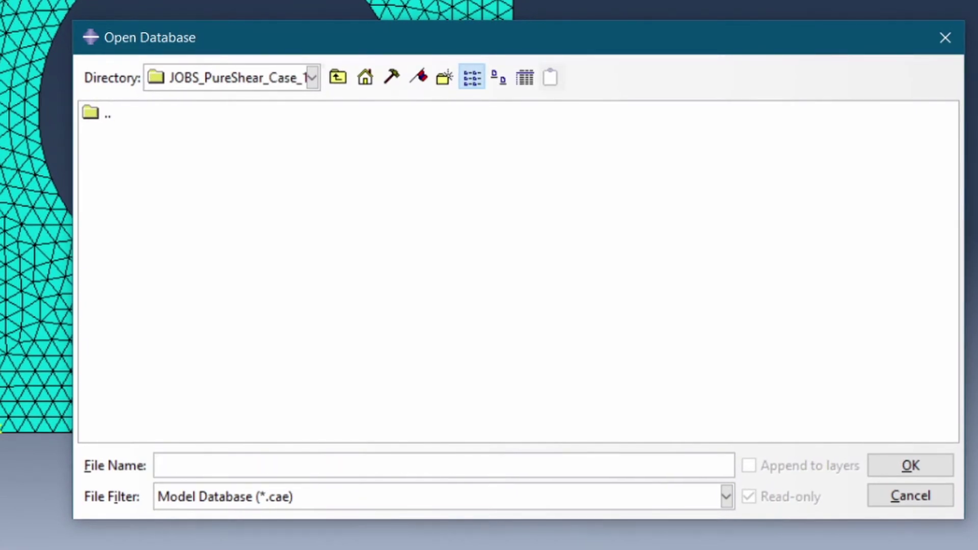
{"action": "left_click", "coordinate": [727, 496]}
{"action": "left_click", "coordinate": [229, 542]}
{"action": "double_click", "coordinate": [190, 134]}
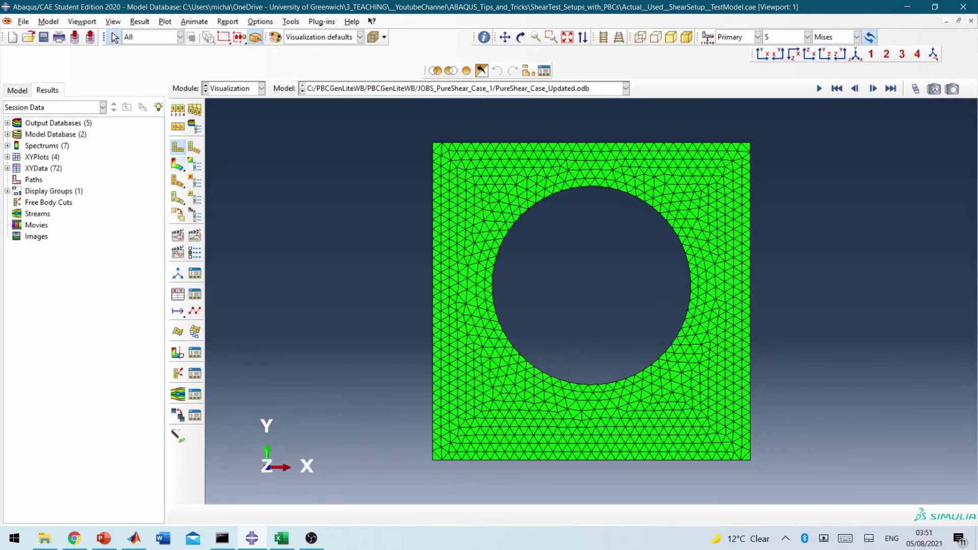
{"action": "left_click", "coordinate": [179, 163]}
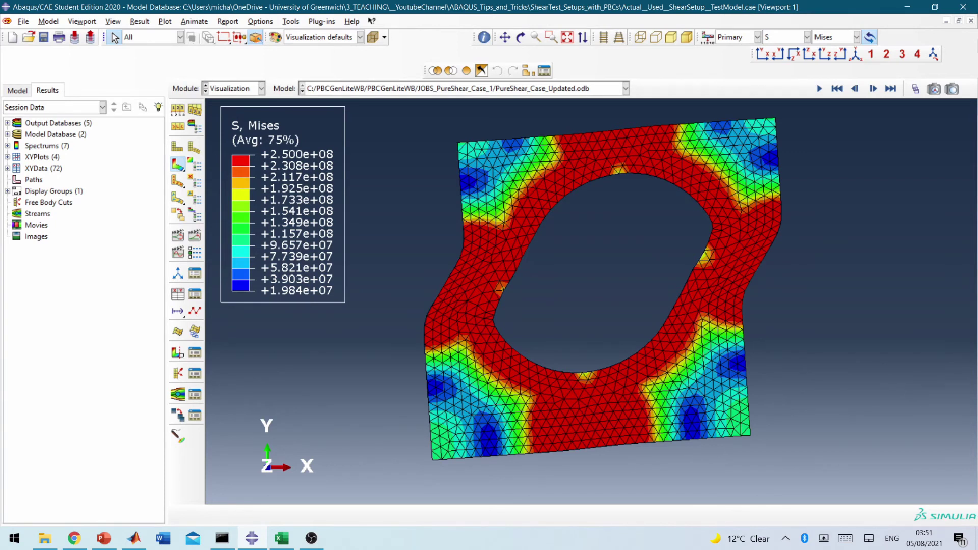
Open the output database SimpleShear_Case_Updated.odb from JOBS_SimpleShear_Case_1 and plot Mises stress contours on the deformed shape.
{"action": "left_click", "coordinate": [29, 37]}
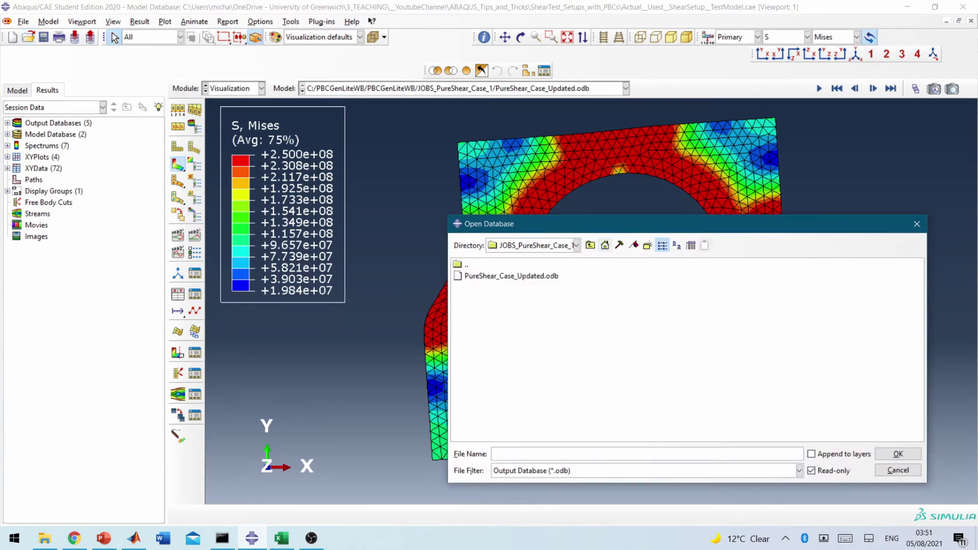
{"action": "left_click", "coordinate": [589, 245]}
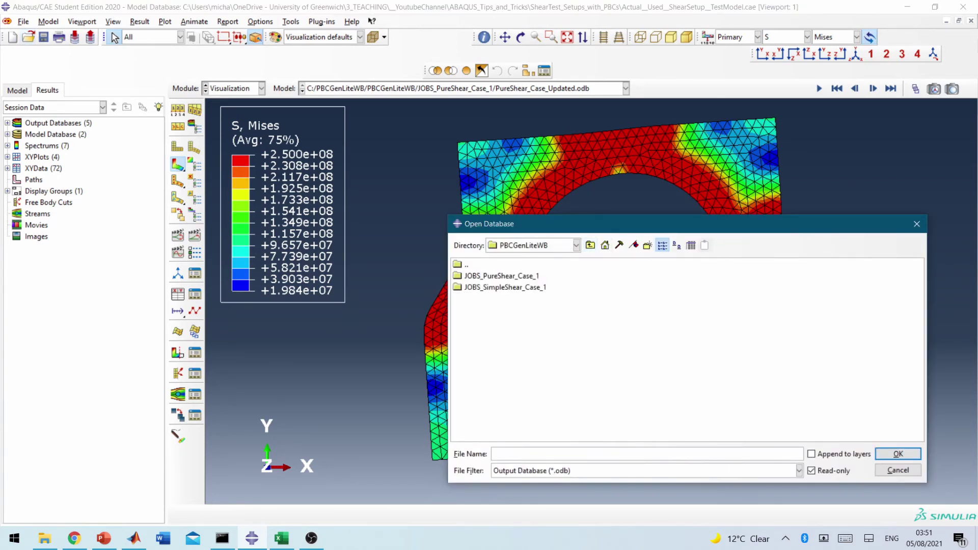
{"action": "double_click", "coordinate": [504, 287]}
{"action": "double_click", "coordinate": [504, 276]}
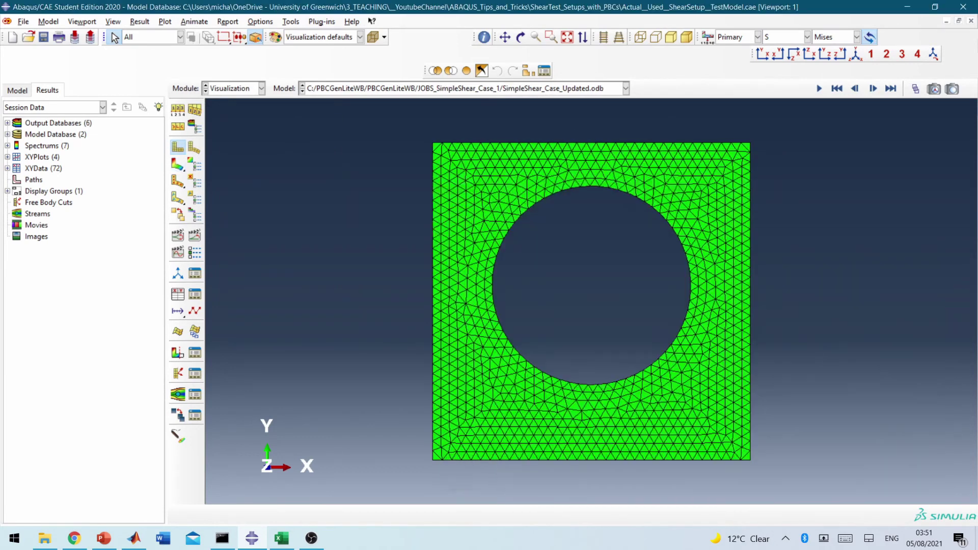
{"action": "left_click", "coordinate": [178, 164]}
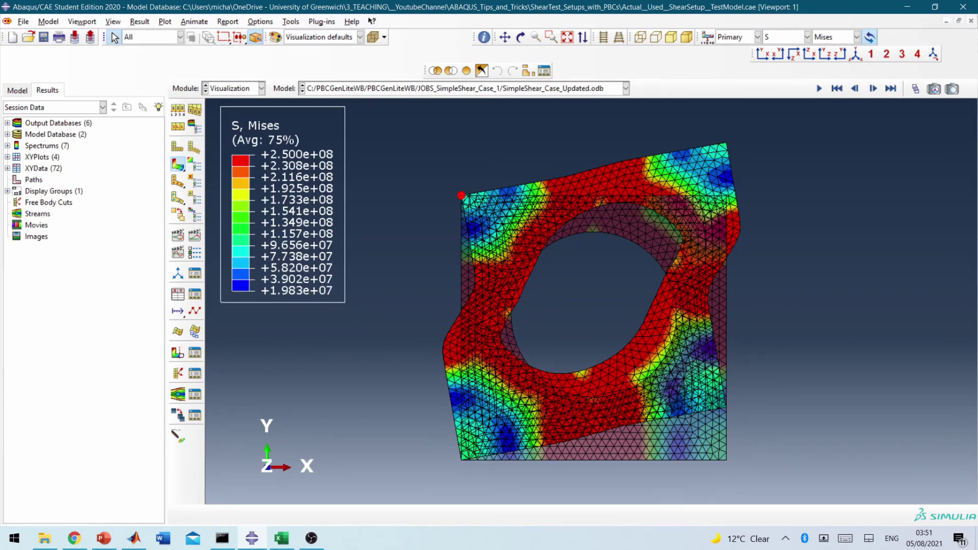
Animate the time history of the simple shear Mises stress contours on the deformed plate.
{"action": "left_click", "coordinate": [461, 460]}
{"action": "left_click", "coordinate": [461, 460]}
{"action": "left_click", "coordinate": [194, 235]}
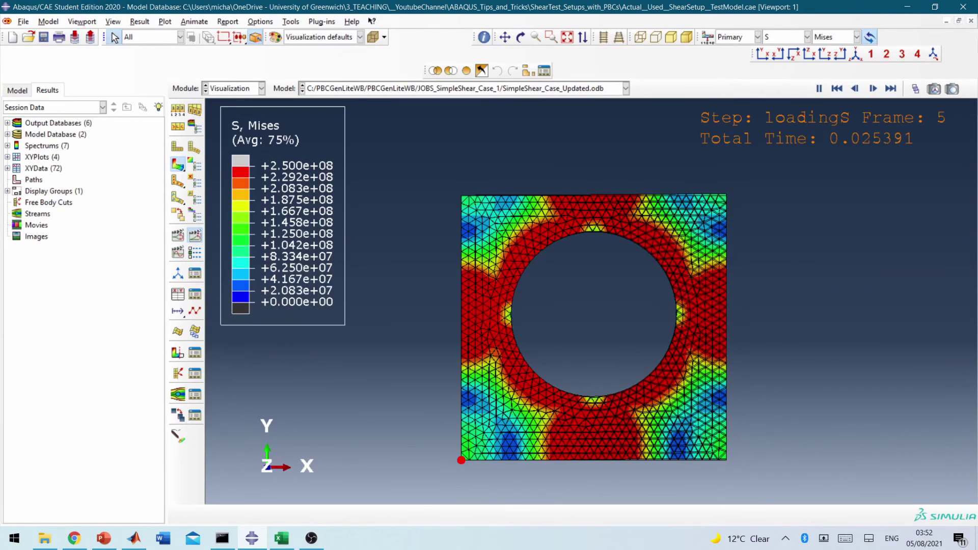
Display PureShear_Case_Updated.odb, plot its Mises stress contours on the deformed shape, and advance the animation to the last frame.
{"action": "left_click", "coordinate": [626, 88]}
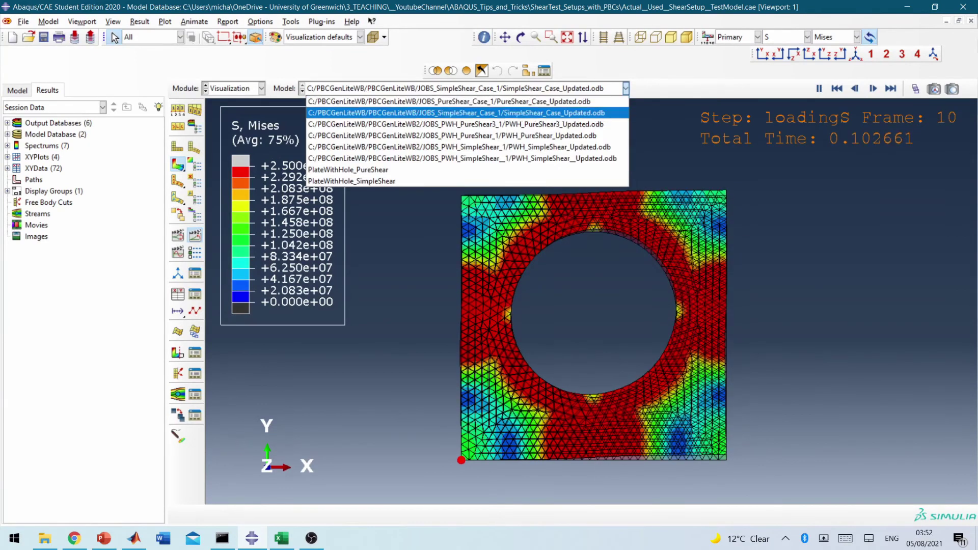
{"action": "left_click", "coordinate": [448, 101]}
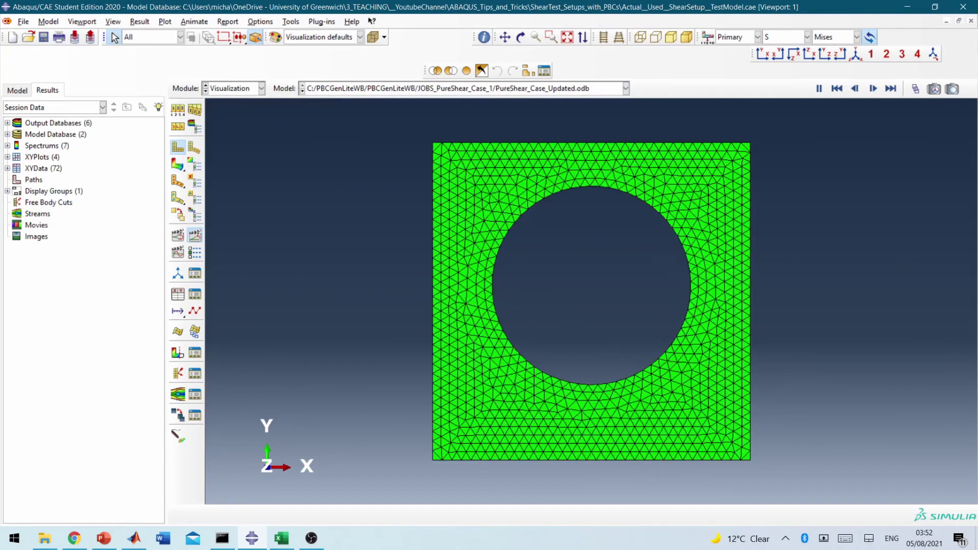
{"action": "left_click", "coordinate": [177, 164]}
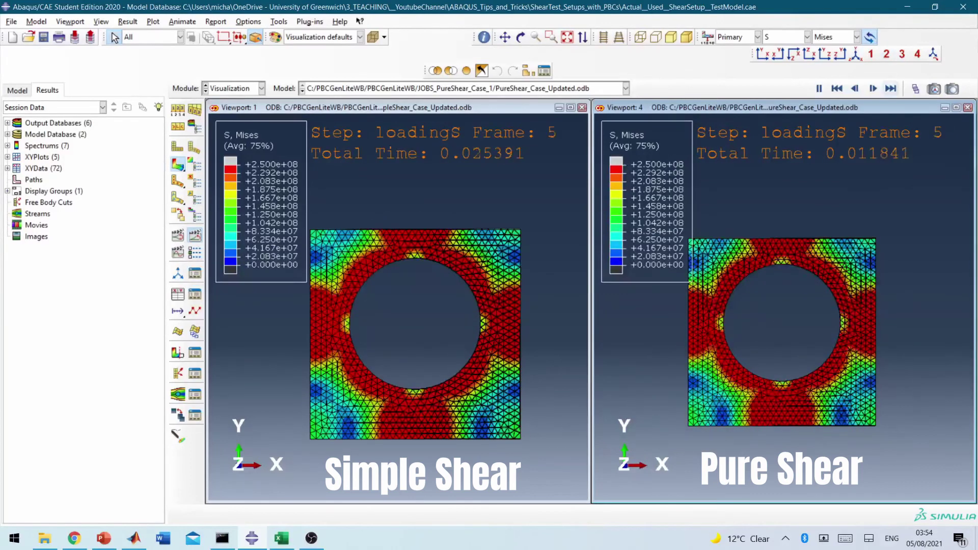
{"action": "left_click", "coordinate": [891, 88]}
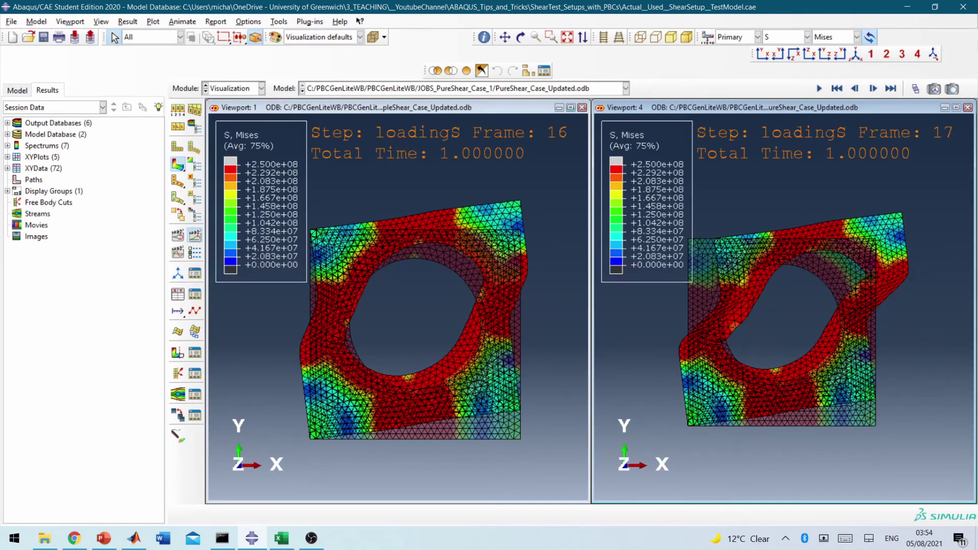
In the maximized simple shear viewport, plot history outputs COOR1, COOR2, RF1, RF2, U1 and U2 for CORNERNODES nodes 25 to 28.
{"action": "left_click", "coordinate": [571, 108]}
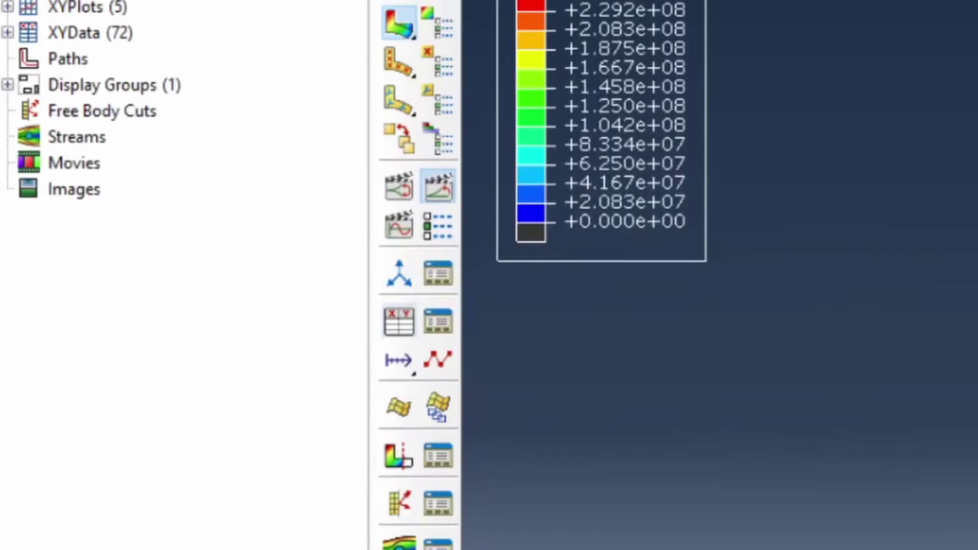
{"action": "left_click", "coordinate": [178, 293]}
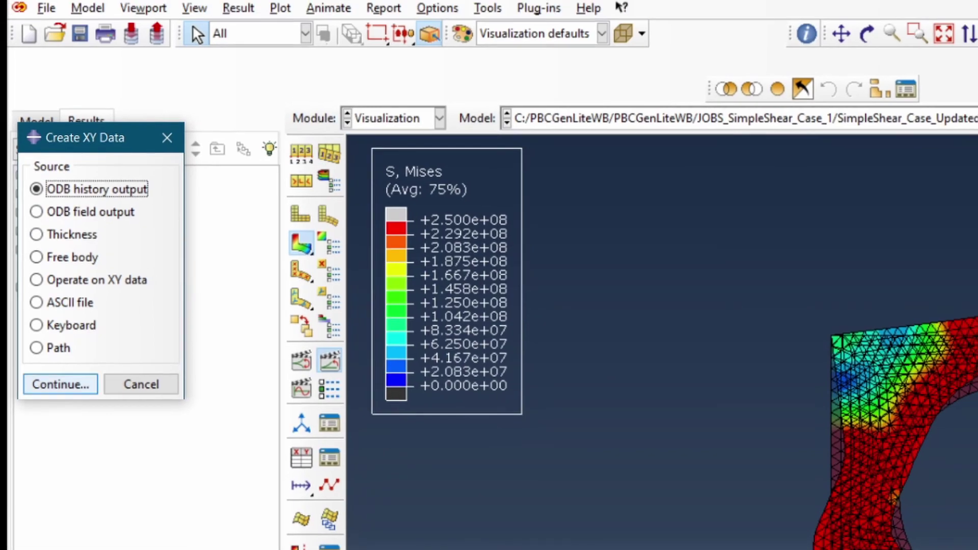
{"action": "left_click", "coordinate": [61, 338]}
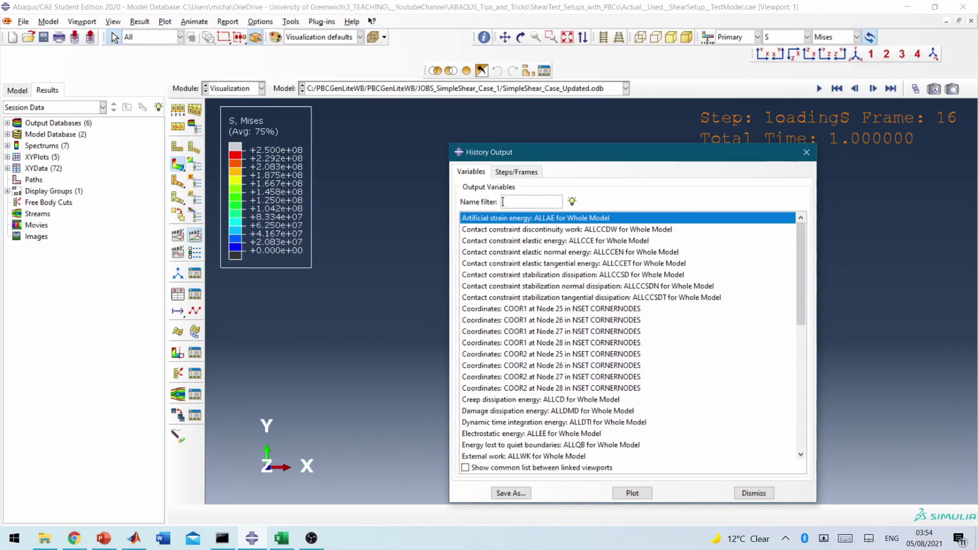
{"action": "left_click_drag", "start_coordinate": [551, 309], "coordinate": [551, 343]}
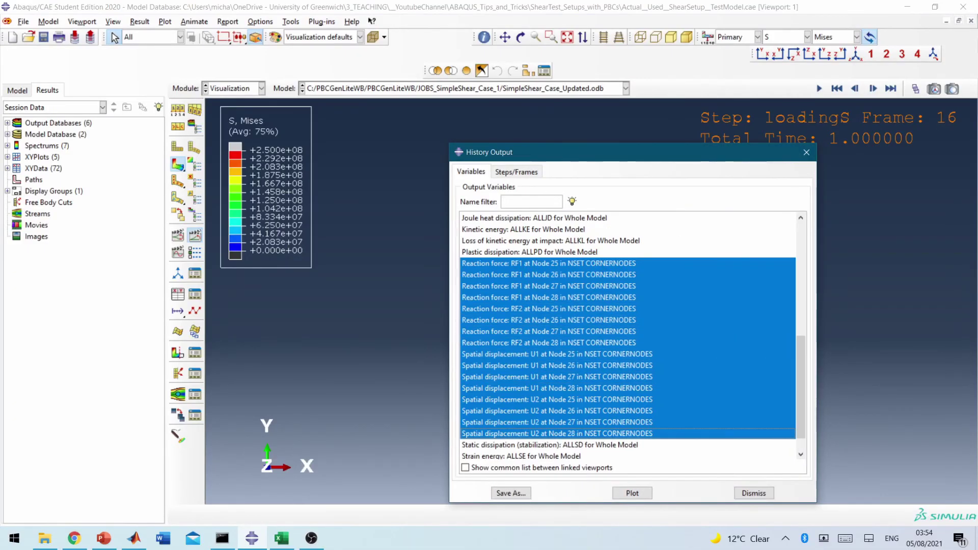
{"action": "scroll", "coordinate": [628, 334], "scroll_direction": "up", "scroll_amount": 1}
{"action": "scroll", "coordinate": [628, 334], "scroll_direction": "up", "scroll_amount": 5}
{"action": "left_click_drag", "start_coordinate": [551, 313], "coordinate": [550, 233], "text": "ctrl"}
{"action": "left_click", "coordinate": [632, 493]}
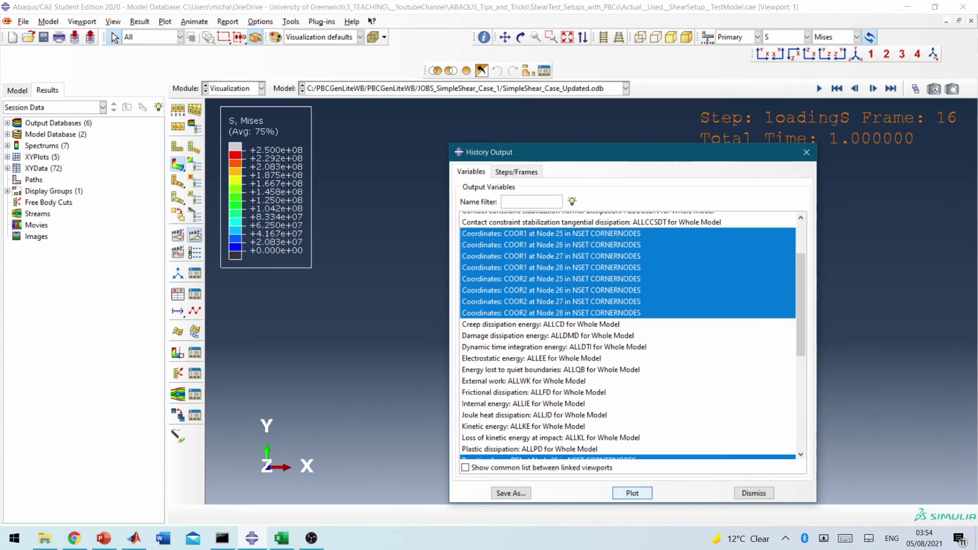
{"action": "left_click", "coordinate": [805, 151]}
Transfer the XY data of the current plot from Abaqus/CAE to Excel with Excel Utilities.
{"action": "left_click", "coordinate": [290, 21]}
{"action": "mouse_move", "coordinate": [322, 21]}
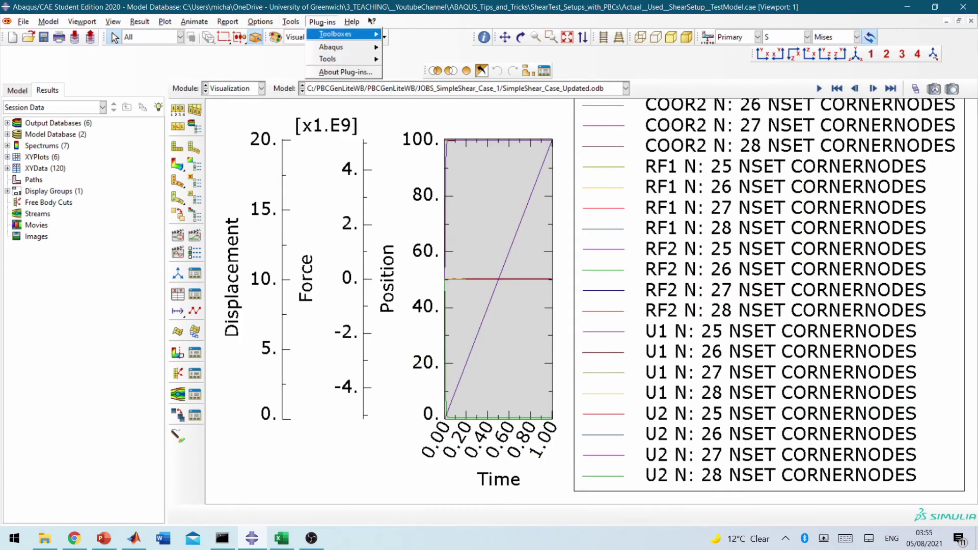
{"action": "mouse_move", "coordinate": [336, 59]}
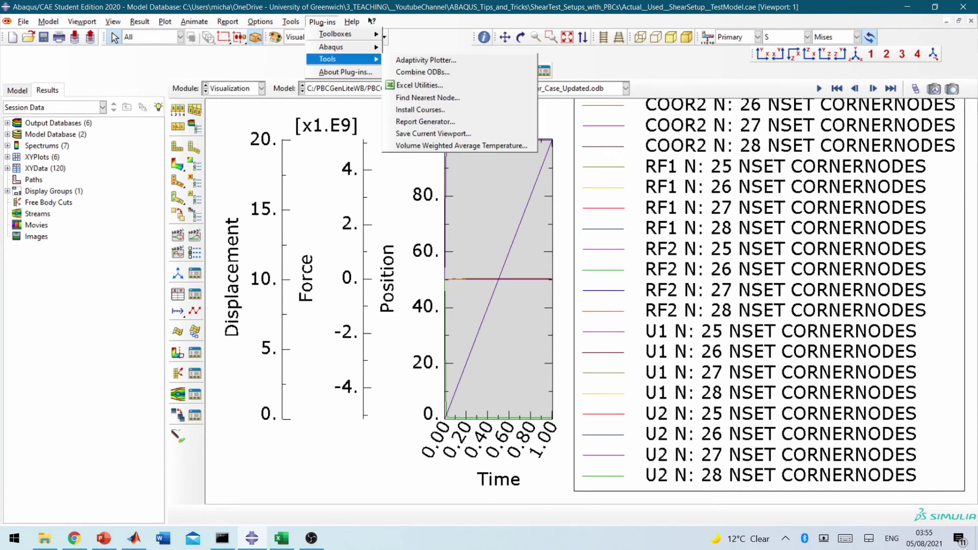
{"action": "left_click", "coordinate": [419, 85]}
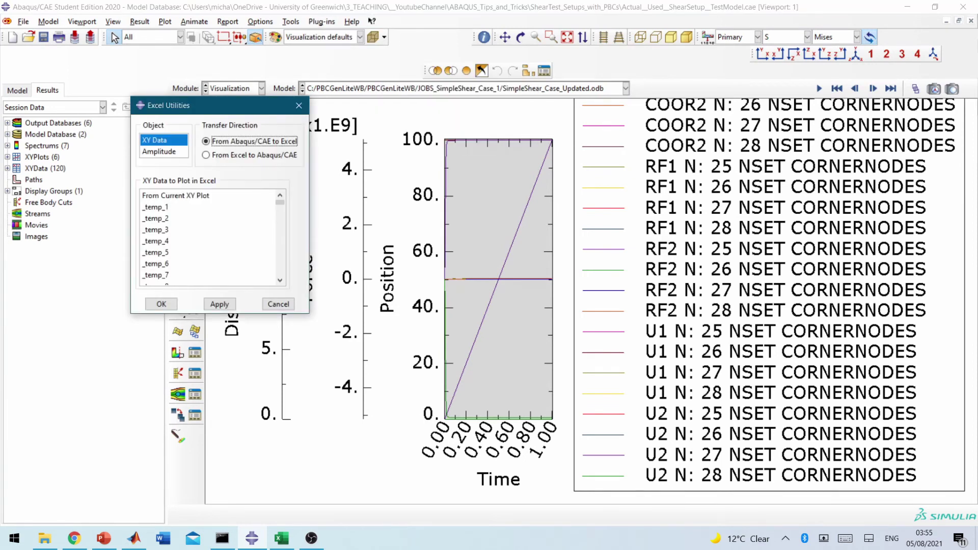
{"action": "left_click", "coordinate": [208, 195]}
{"action": "left_click", "coordinate": [161, 303]}
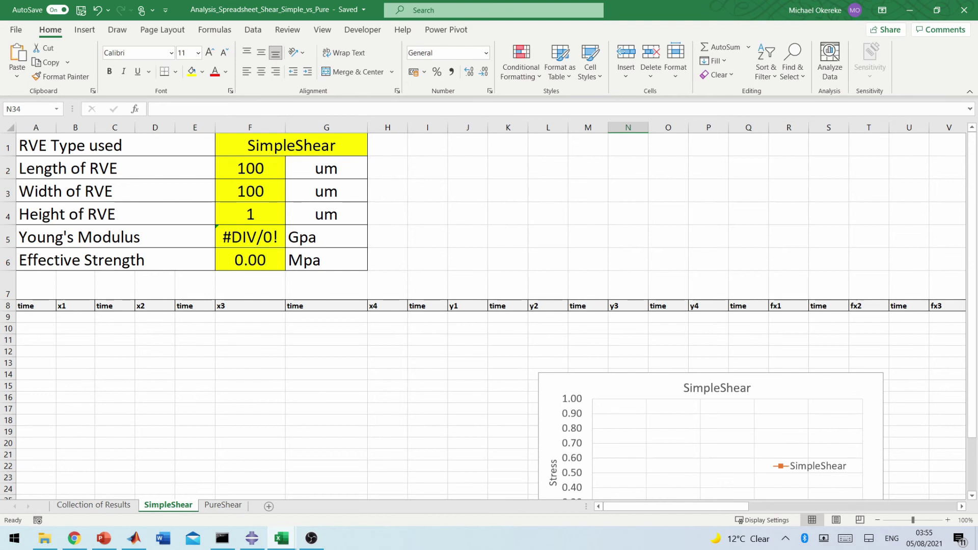
In Analysis_Spreadsheet_Shear_Simple_vs_Pure, paste the copied history data into the SimpleShear sheet starting at cell A9.
{"action": "scroll", "coordinate": [484, 311], "scroll_direction": "down", "scroll_amount": 2, "text": "ctrl"}
{"action": "left_click", "coordinate": [26, 163]}
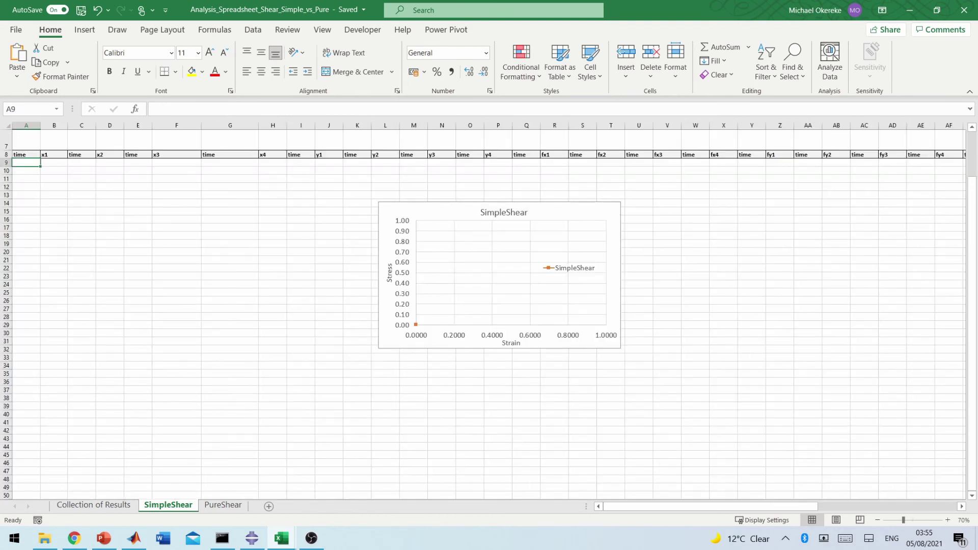
{"action": "key", "text": "ctrl+v"}
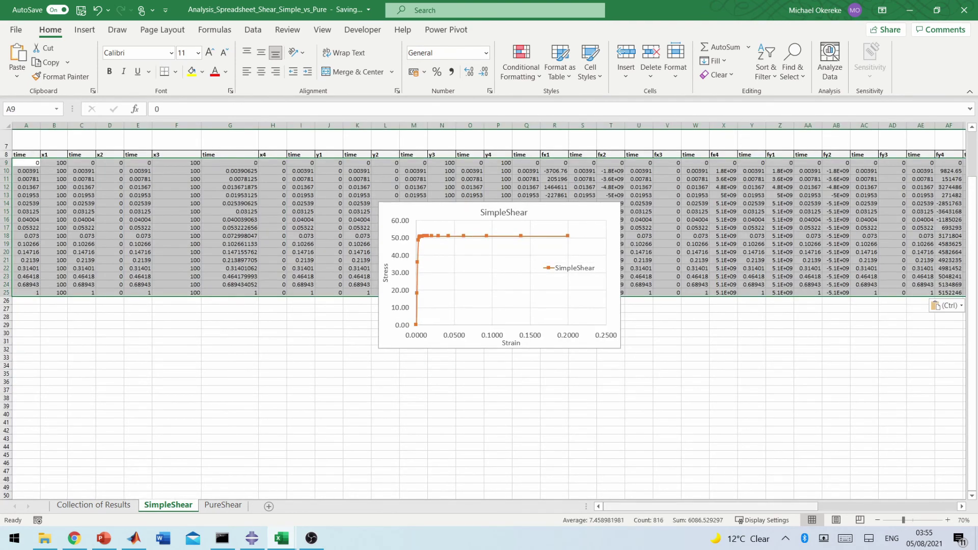
Examine the SimpleShear sheet's stress-strain chart, pasted data, and the FORCE, STRAIN and STRESS column formulas.
{"action": "scroll", "coordinate": [484, 311], "scroll_direction": "up", "scroll_amount": 3, "text": "ctrl"}
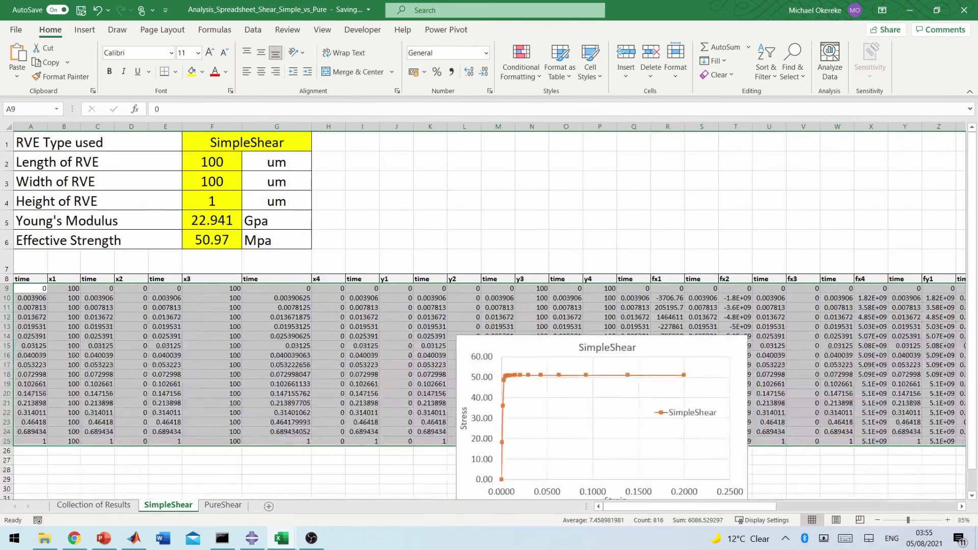
{"action": "scroll", "coordinate": [484, 310], "scroll_direction": "down", "scroll_amount": 2}
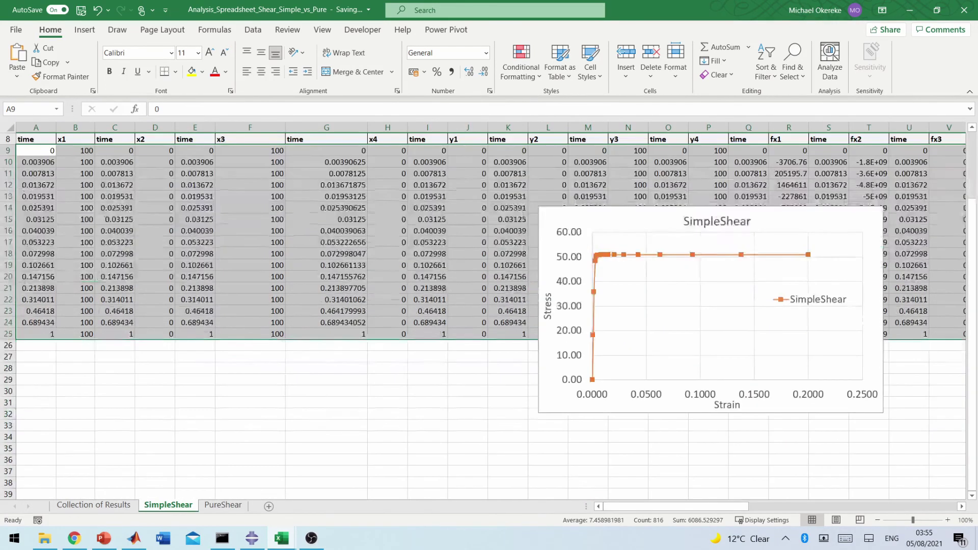
{"action": "left_click_drag", "start_coordinate": [676, 506], "coordinate": [884, 507]}
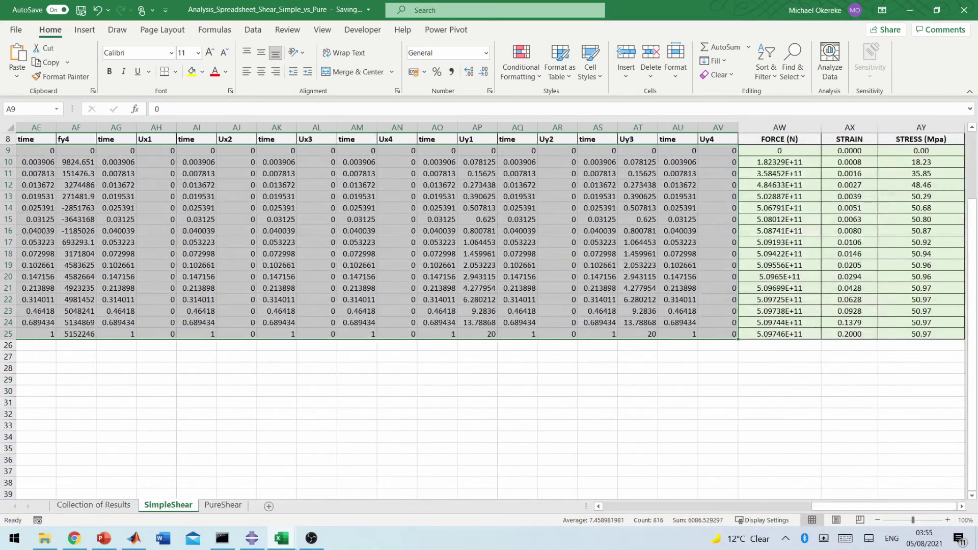
{"action": "scroll", "coordinate": [484, 316], "scroll_direction": "up", "scroll_amount": 3}
{"action": "left_click", "coordinate": [779, 317]}
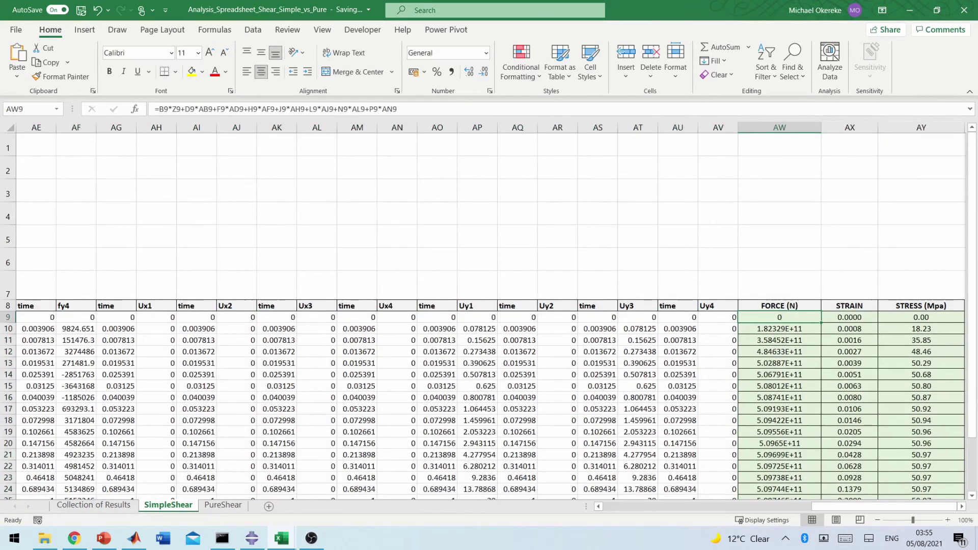
{"action": "left_click", "coordinate": [301, 109]}
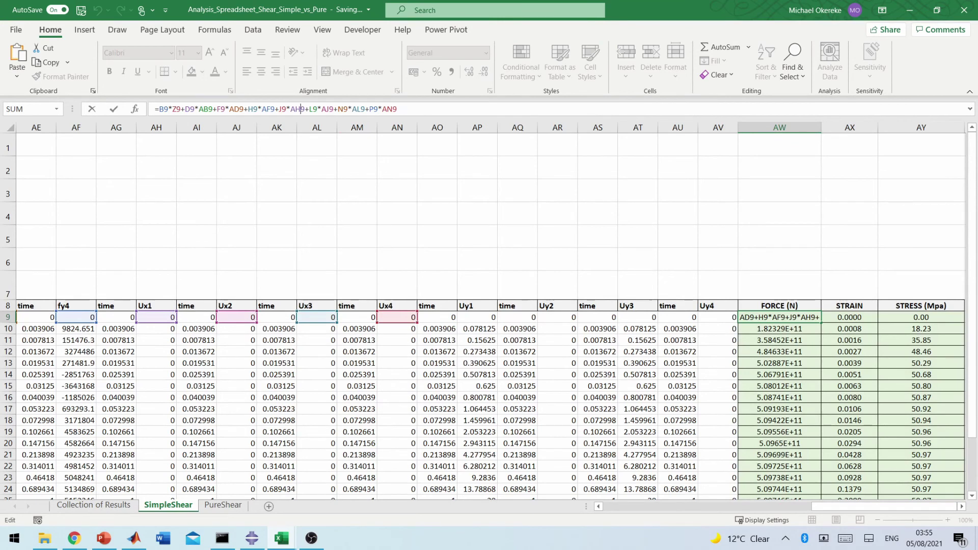
{"action": "key", "text": "Return"}
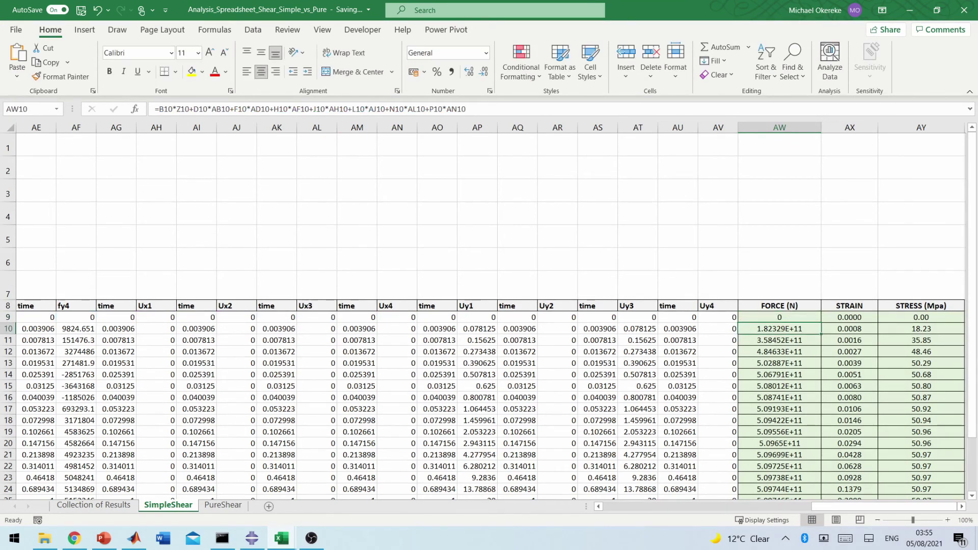
{"action": "left_click", "coordinate": [849, 317]}
{"action": "left_click", "coordinate": [920, 317]}
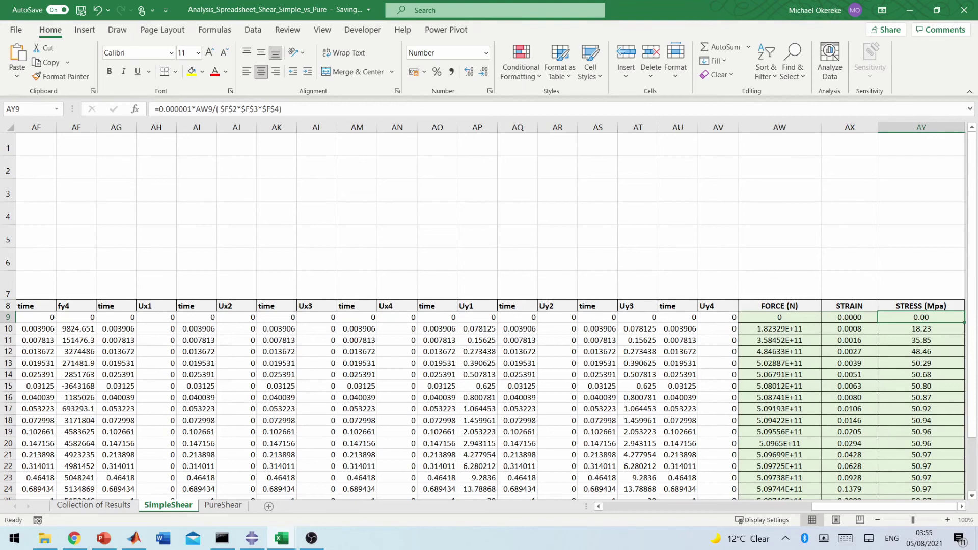
{"action": "scroll", "coordinate": [489, 306], "scroll_direction": "down", "scroll_amount": 3}
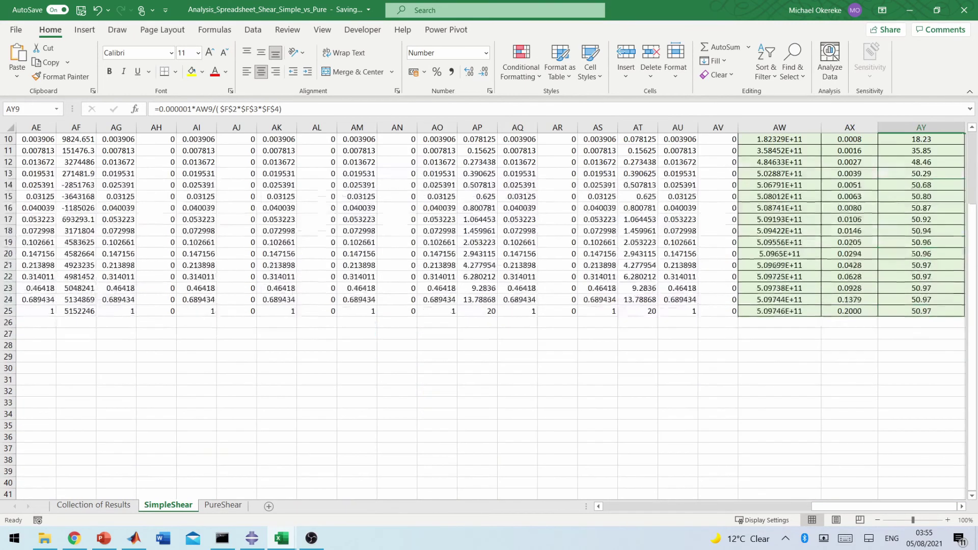
{"action": "scroll", "coordinate": [489, 305], "scroll_direction": "up", "scroll_amount": 3}
{"action": "scroll", "coordinate": [489, 306], "scroll_direction": "down", "scroll_amount": 1, "text": "ctrl"}
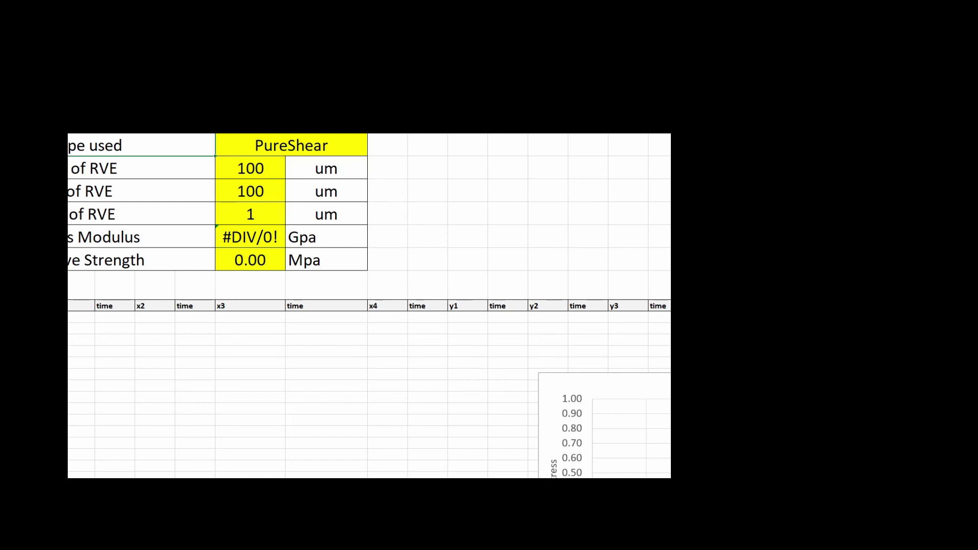
Paste the pure shear history data into the PureShear sheet below the header row and review its properties and stress-strain chart.
{"action": "key", "text": "ctrl+v"}
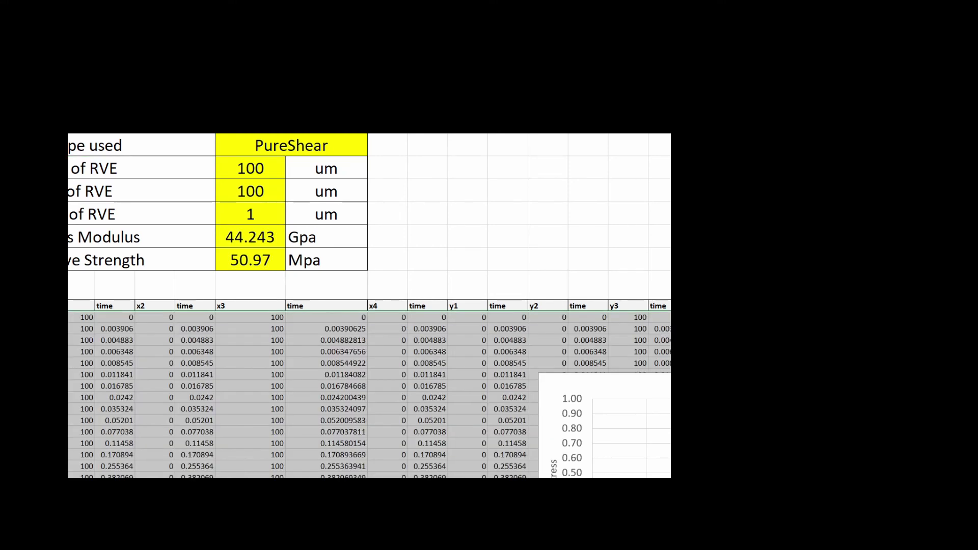
{"action": "scroll", "coordinate": [369, 305], "scroll_direction": "down", "scroll_amount": 4}
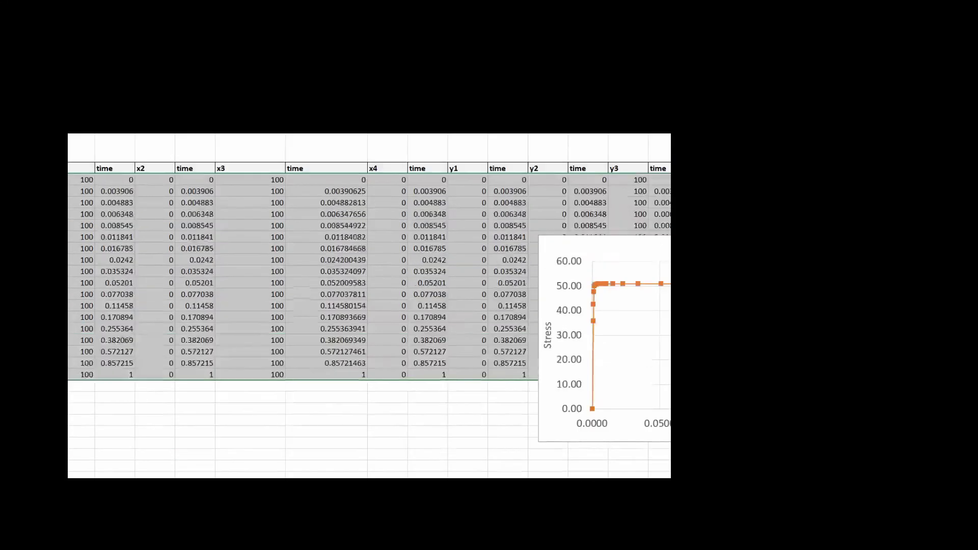
{"action": "scroll", "coordinate": [369, 306], "scroll_direction": "up", "scroll_amount": 2}
{"action": "scroll", "coordinate": [369, 306], "scroll_direction": "down", "scroll_amount": 1}
{"action": "scroll", "coordinate": [369, 306], "scroll_direction": "up", "scroll_amount": 1}
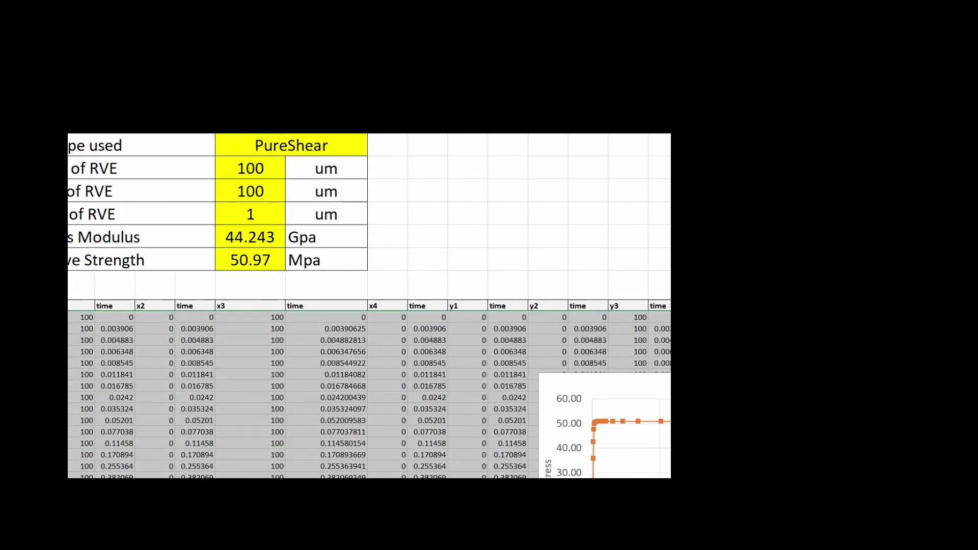
{"action": "left_click", "coordinate": [548, 213]}
{"action": "scroll", "coordinate": [548, 213], "scroll_direction": "down", "scroll_amount": 1, "text": "ctrl"}
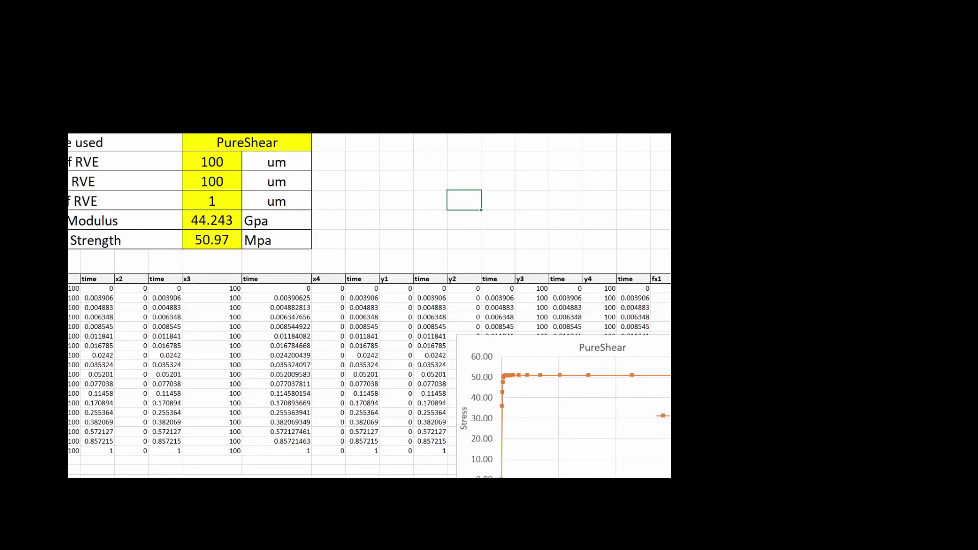